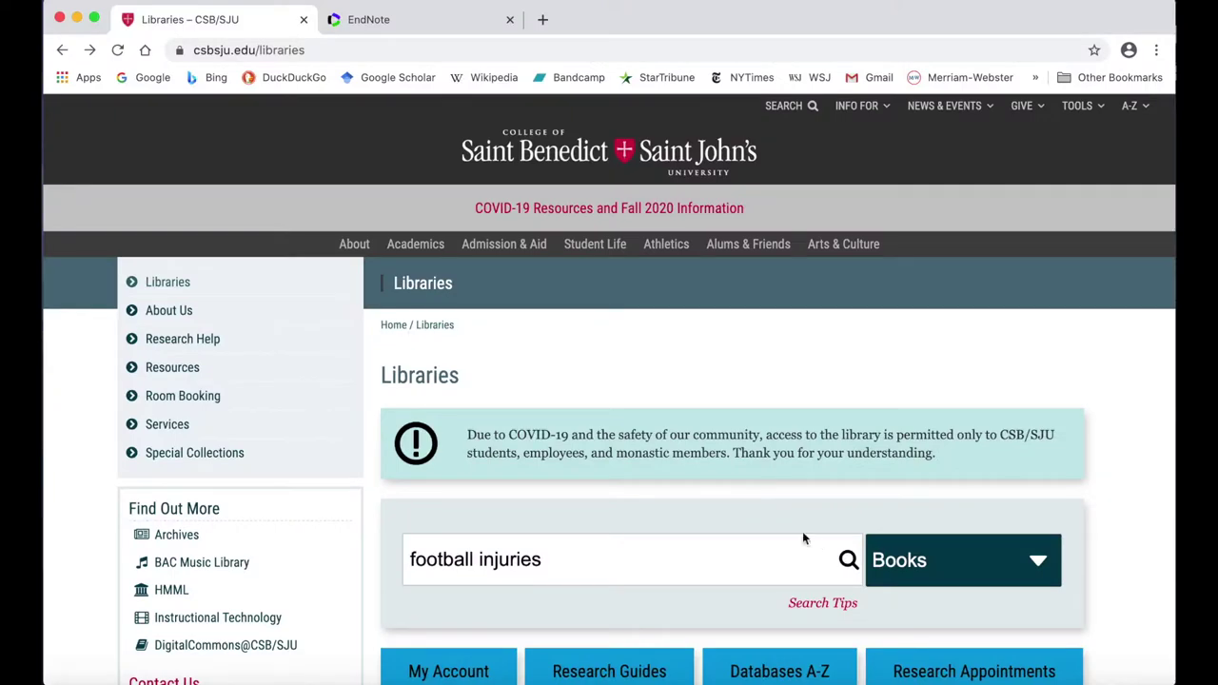
Search WorldCat for football injuries books and bring up Cite options for 'No game for boys to play'.
click(848, 560)
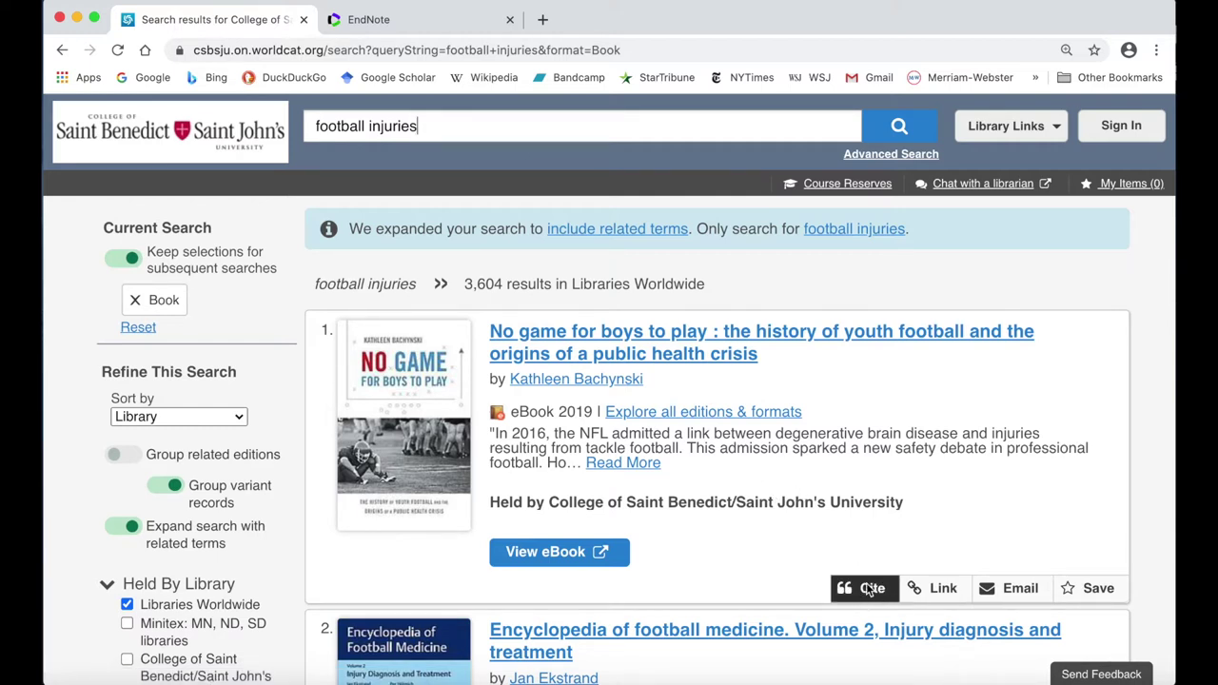
click(791, 343)
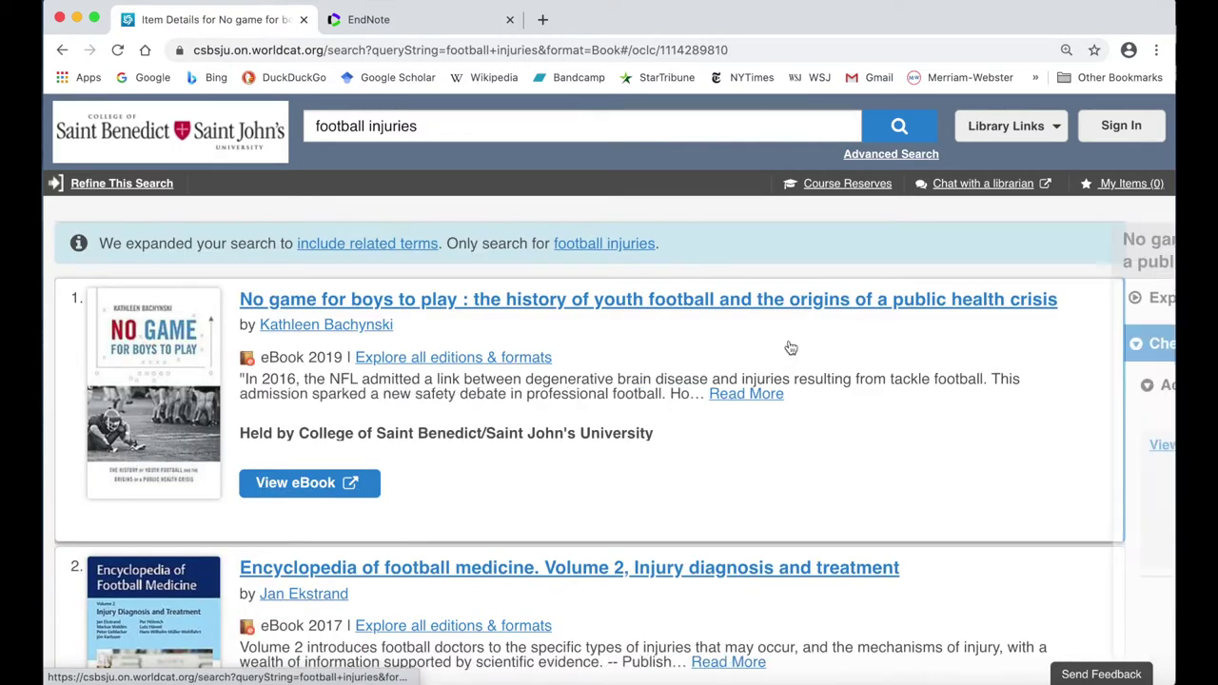
scroll(881, 322, up, 5)
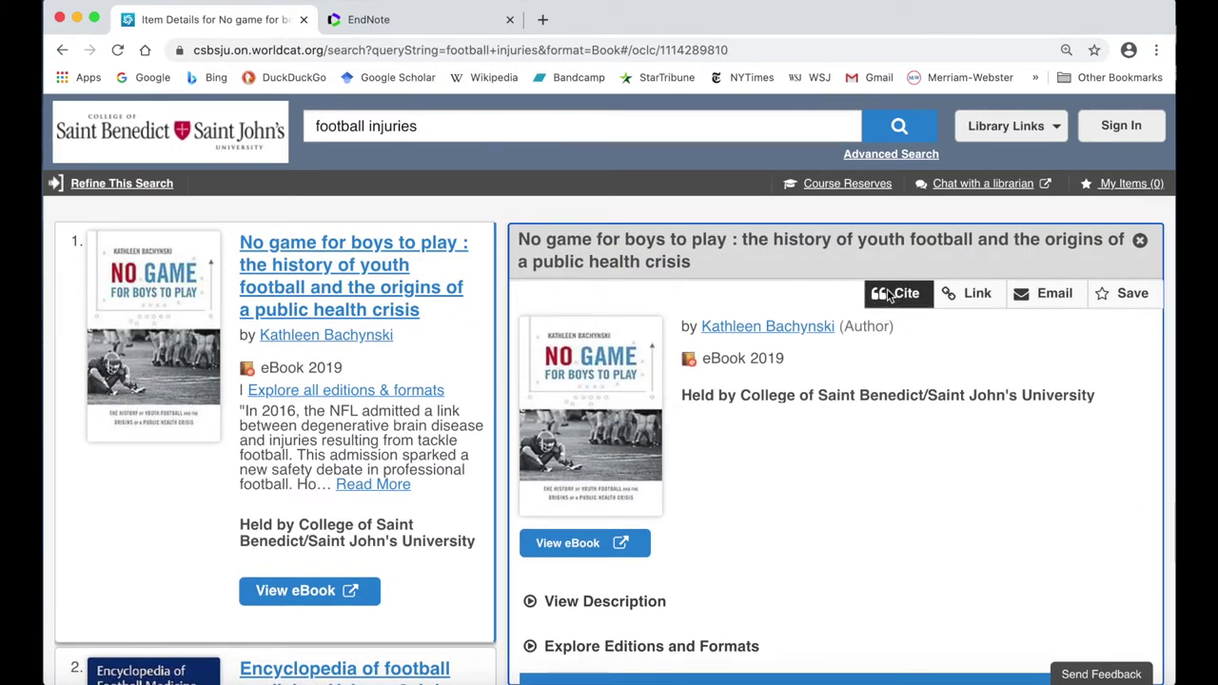
click(901, 295)
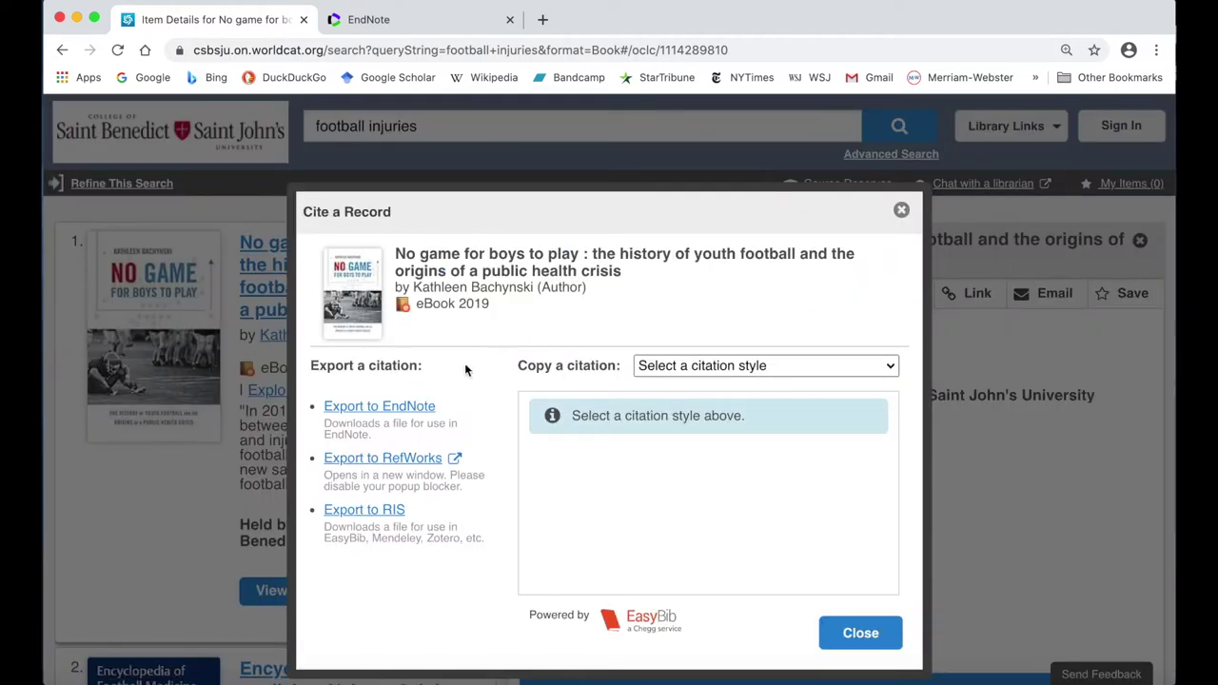
Export the ebook's citation to EndNote, saving citation.ris, then return to EndNote Web.
click(403, 409)
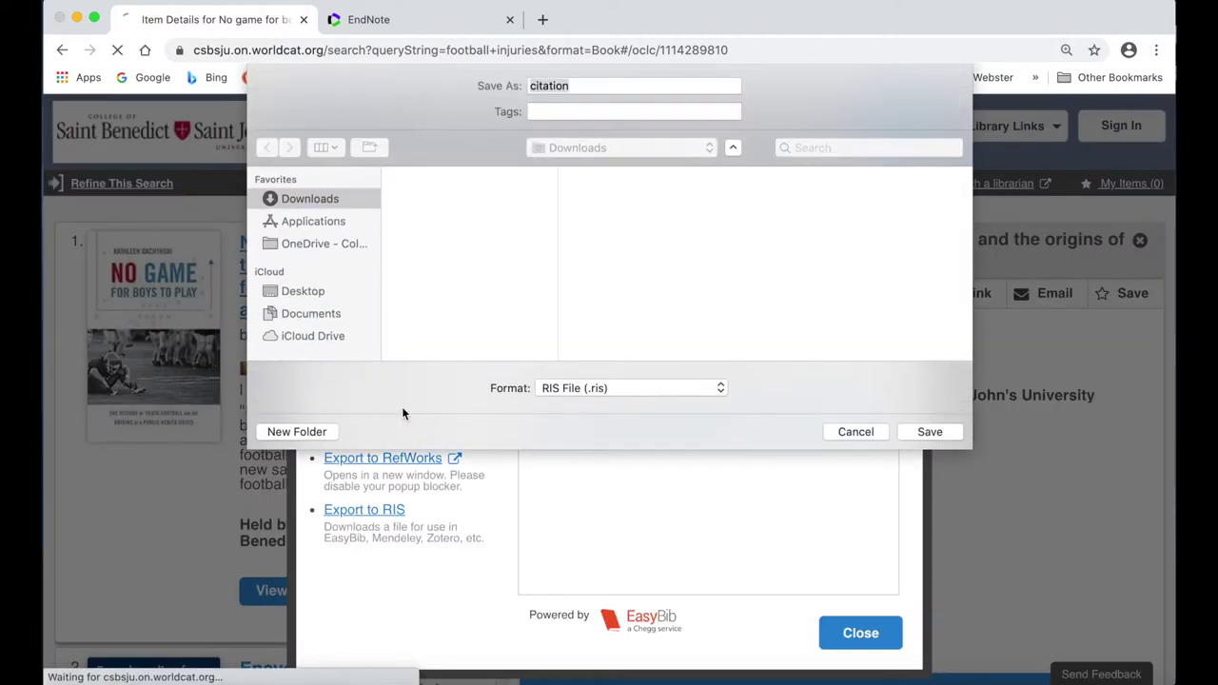
click(922, 431)
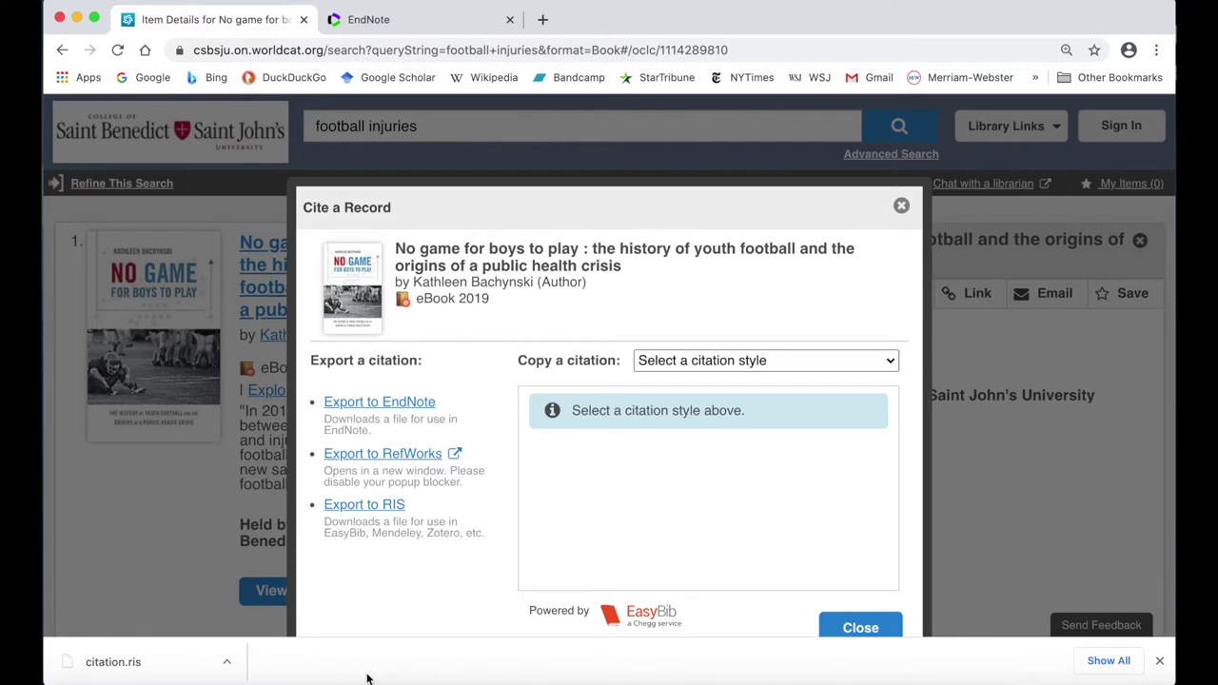
click(860, 625)
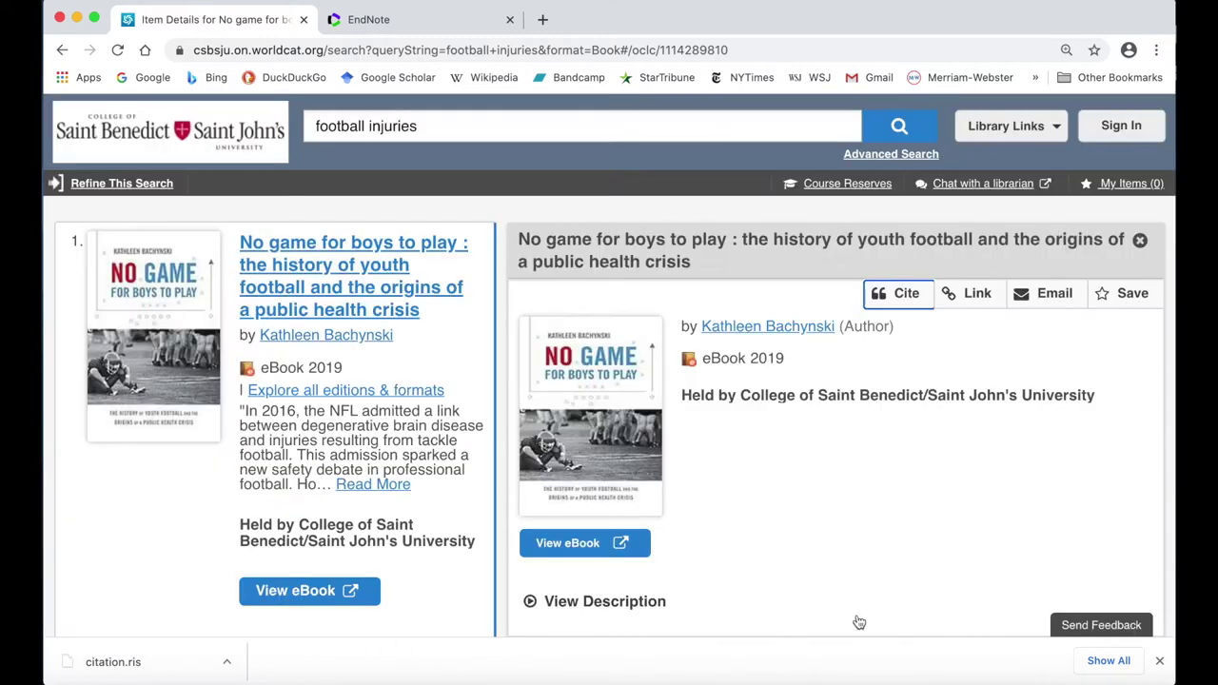
click(814, 442)
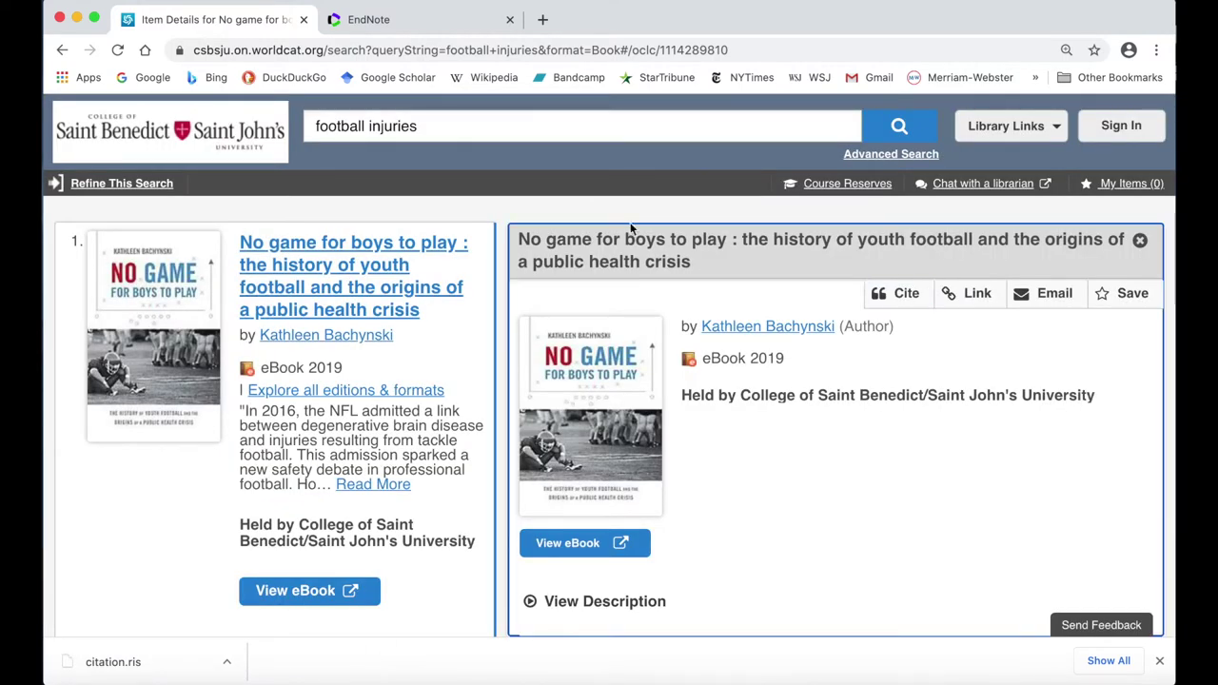
click(368, 20)
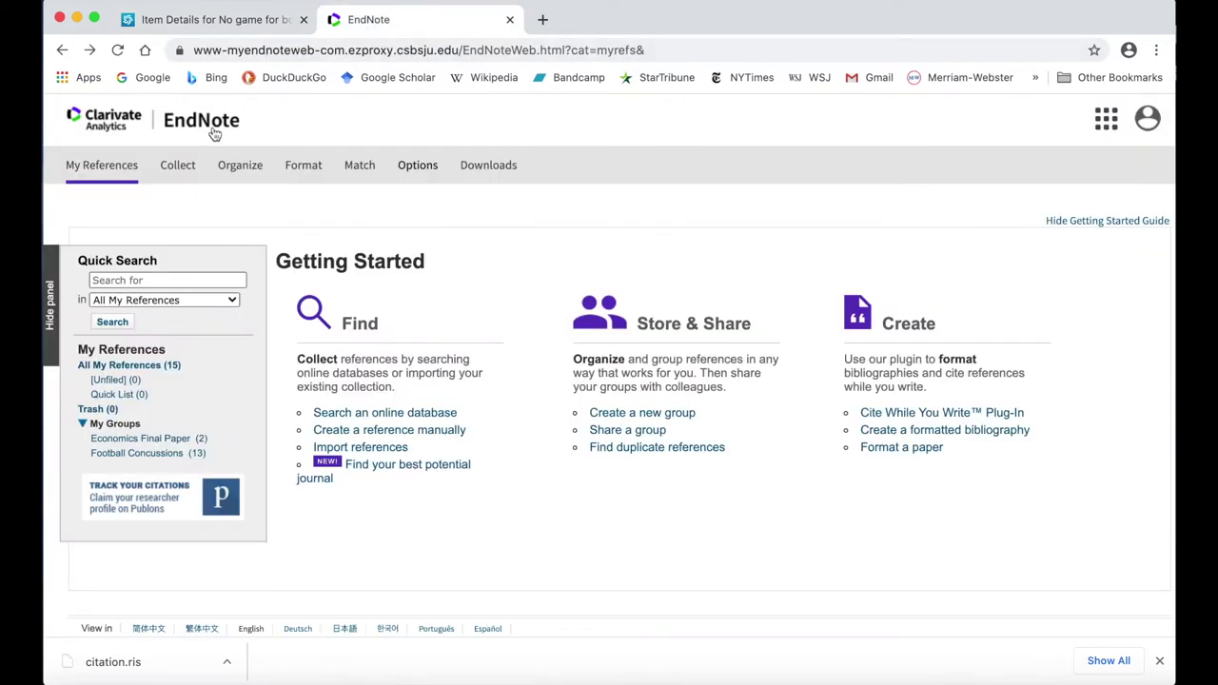
On the Collect > Import References page, choose citation.ris as the import file.
mouse_move(177, 167)
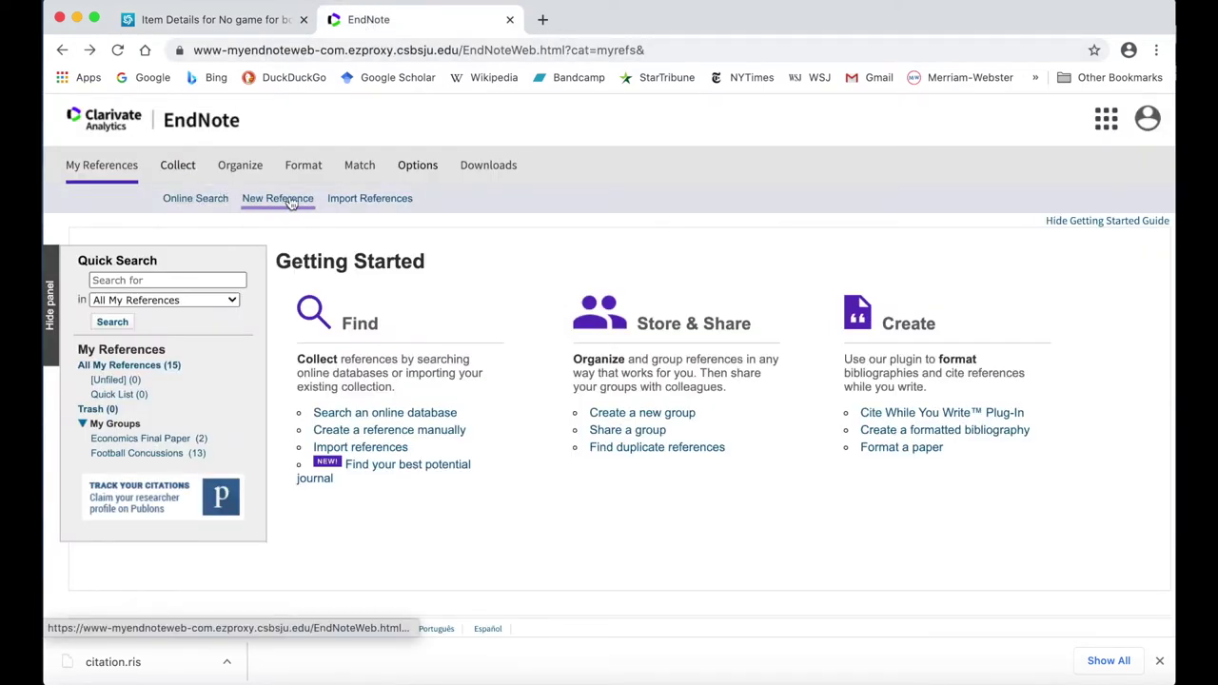
click(353, 202)
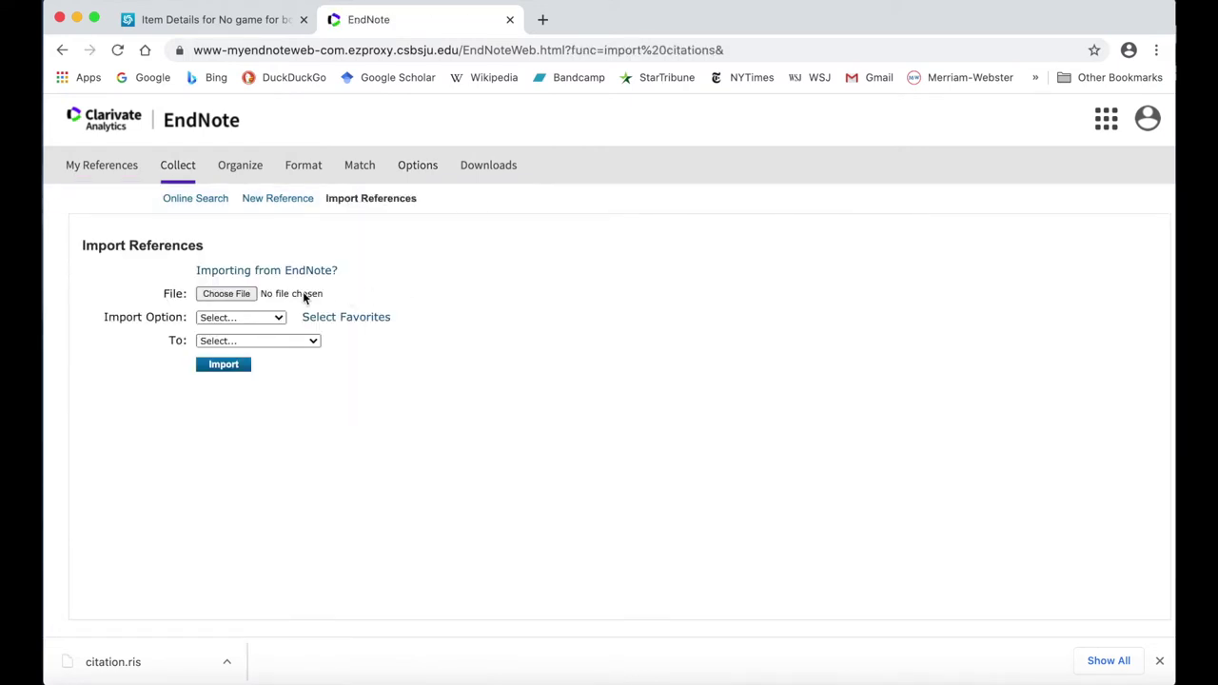
click(225, 294)
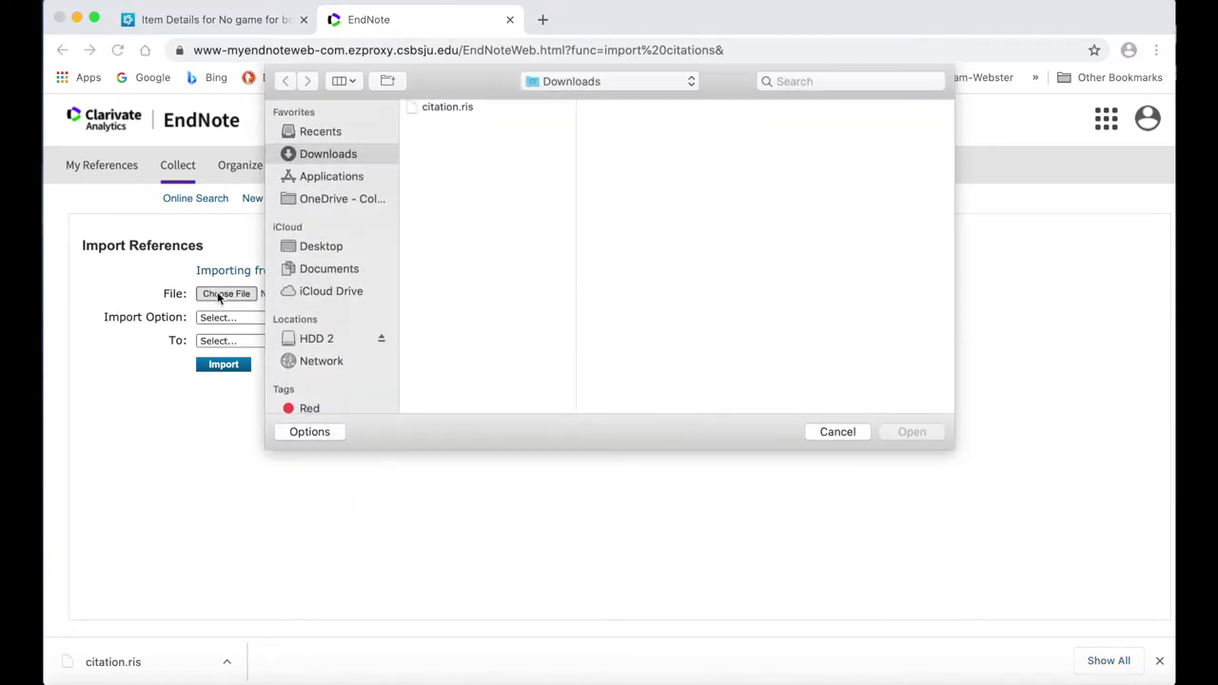
click(442, 109)
click(931, 434)
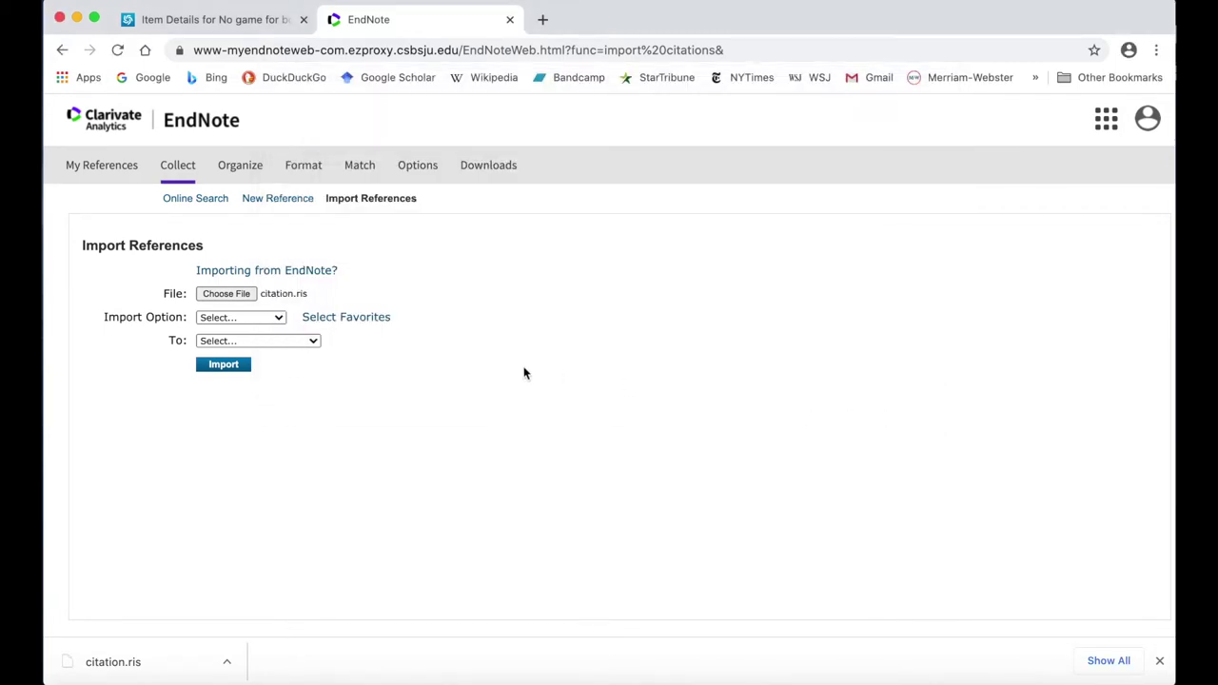
Import it as RefMan RIS into [Unfiled] and view the Unfiled references.
click(273, 319)
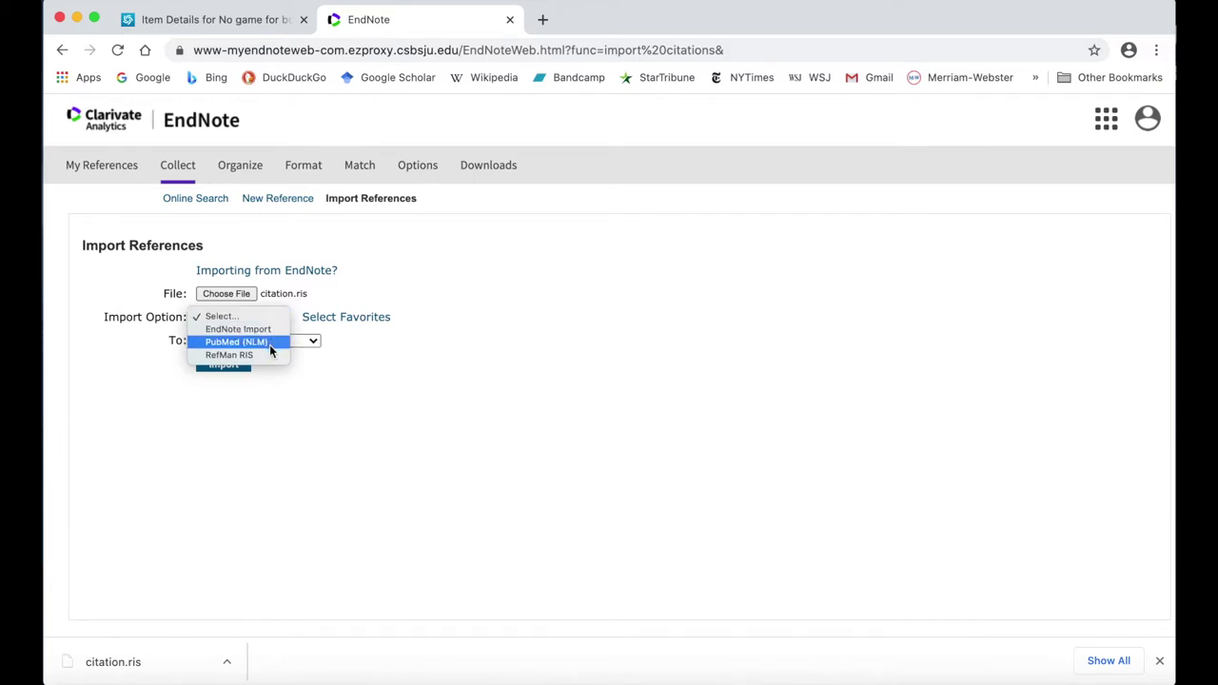
click(271, 356)
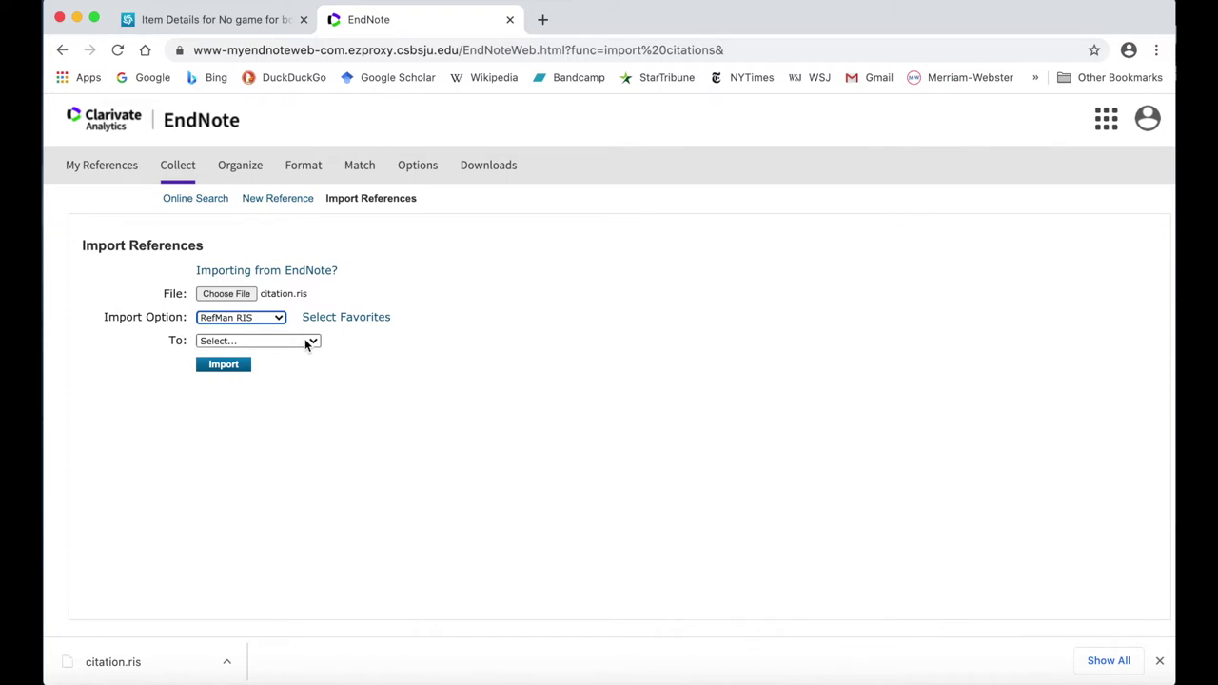
click(306, 343)
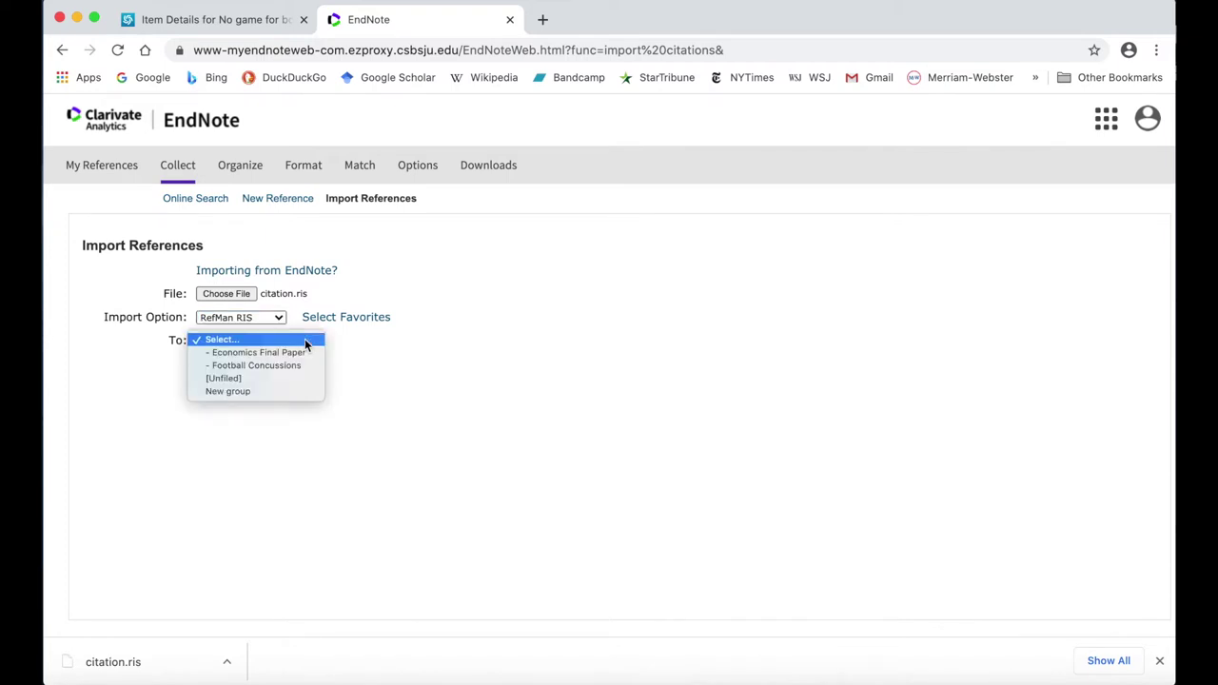
click(299, 379)
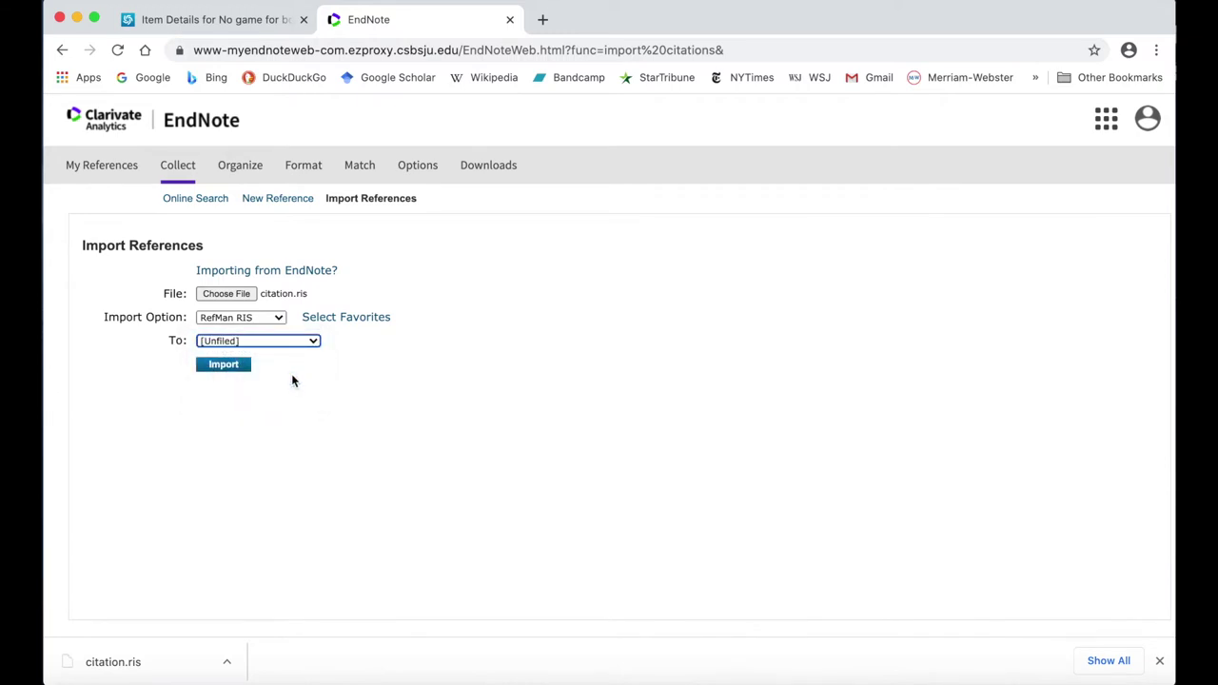
click(224, 365)
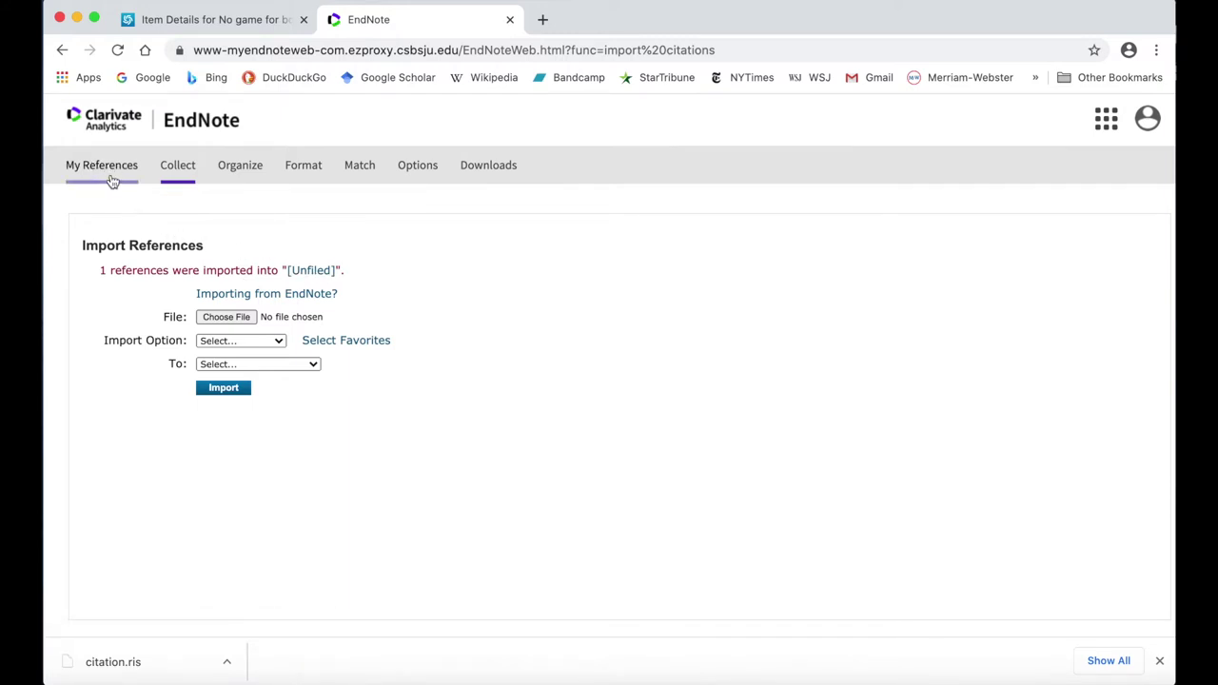
click(307, 272)
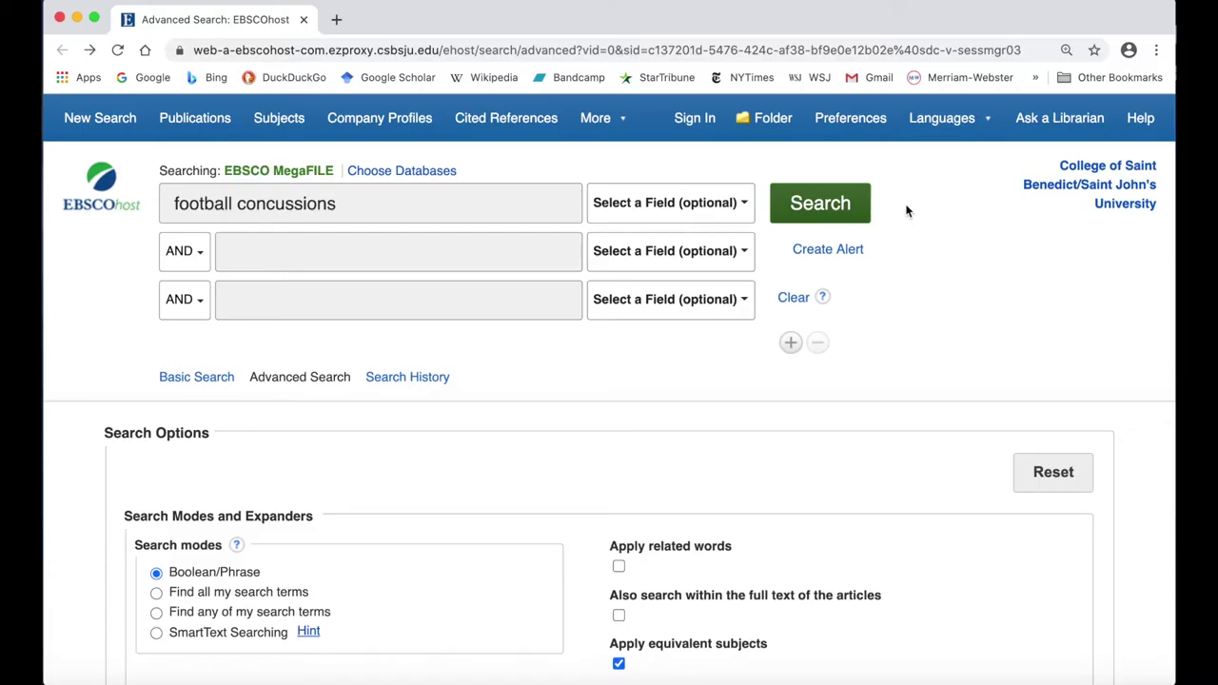
Search EBSCOhost for football concussions and open Export for the concussion reporting article.
click(843, 201)
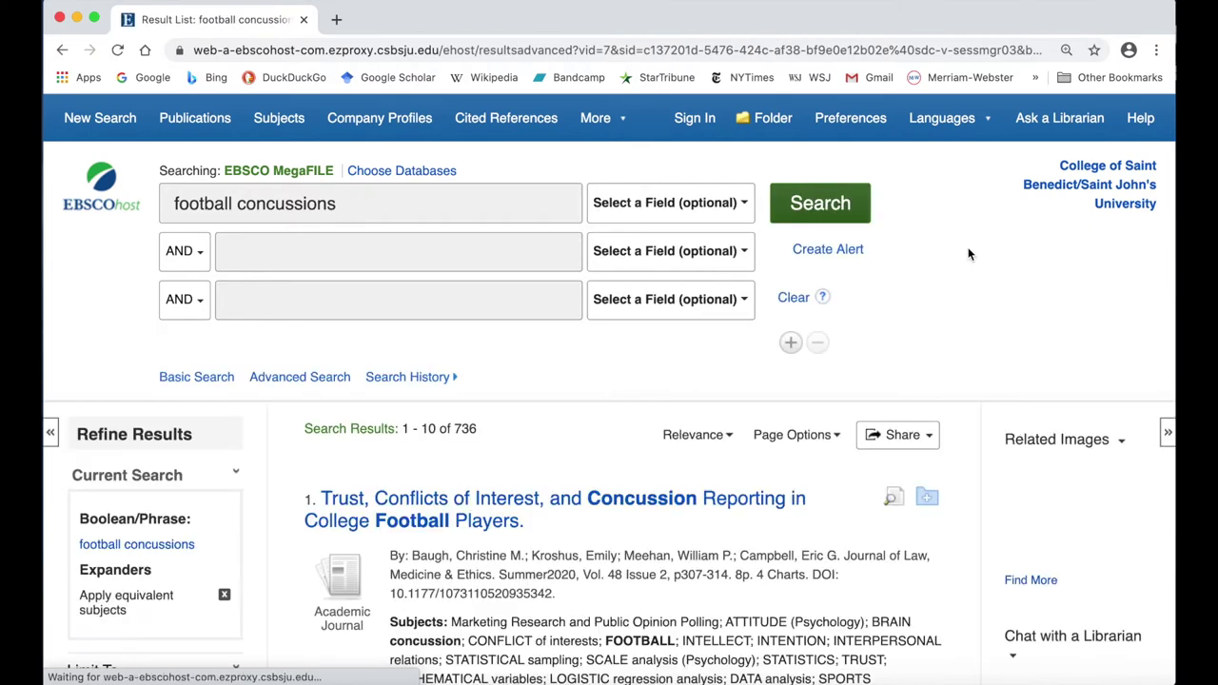
scroll(969, 253, down, 3)
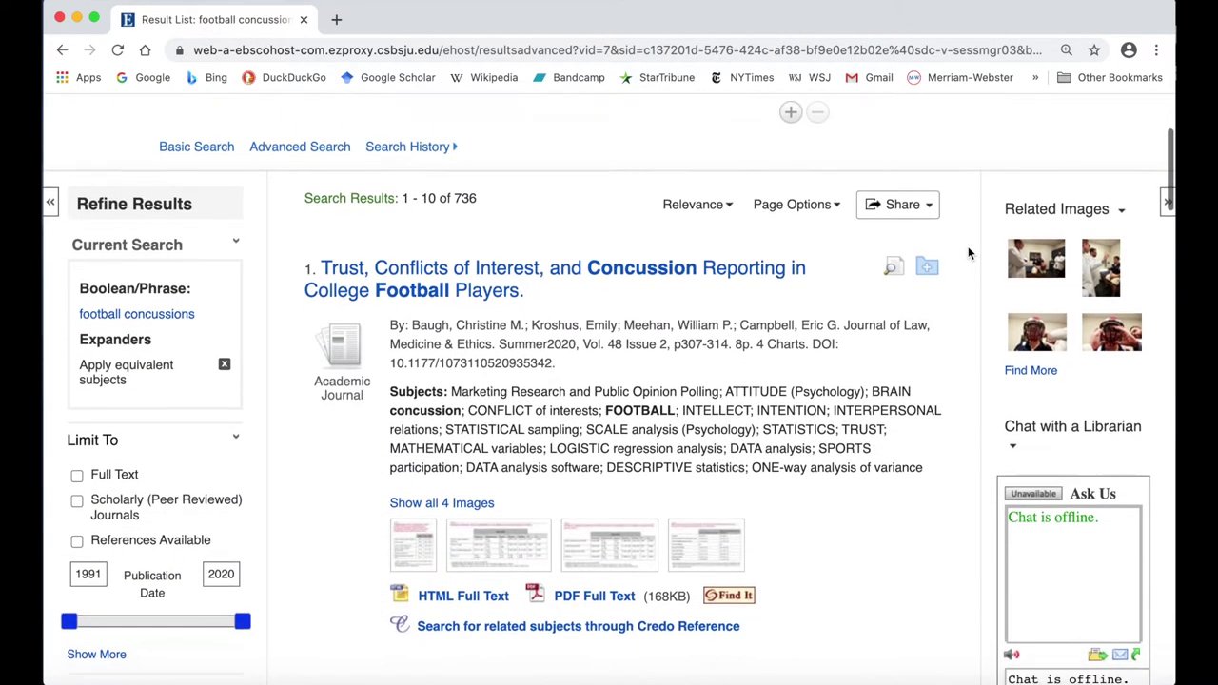
click(604, 240)
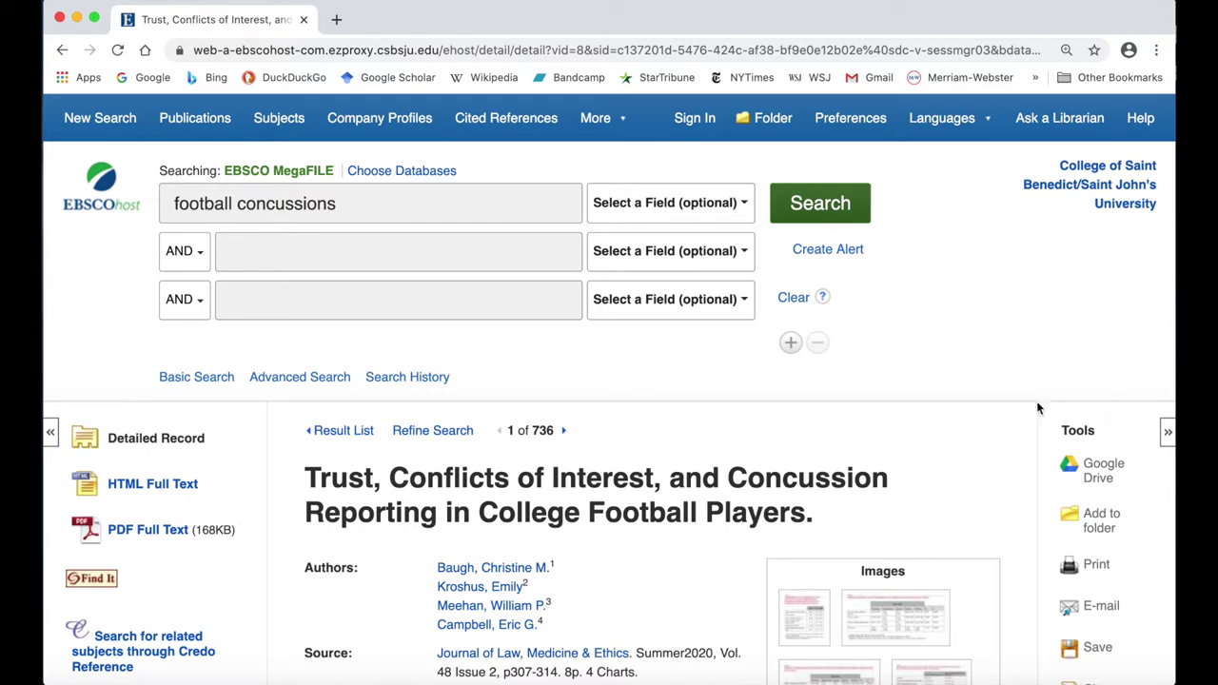
scroll(1095, 410, down, 5)
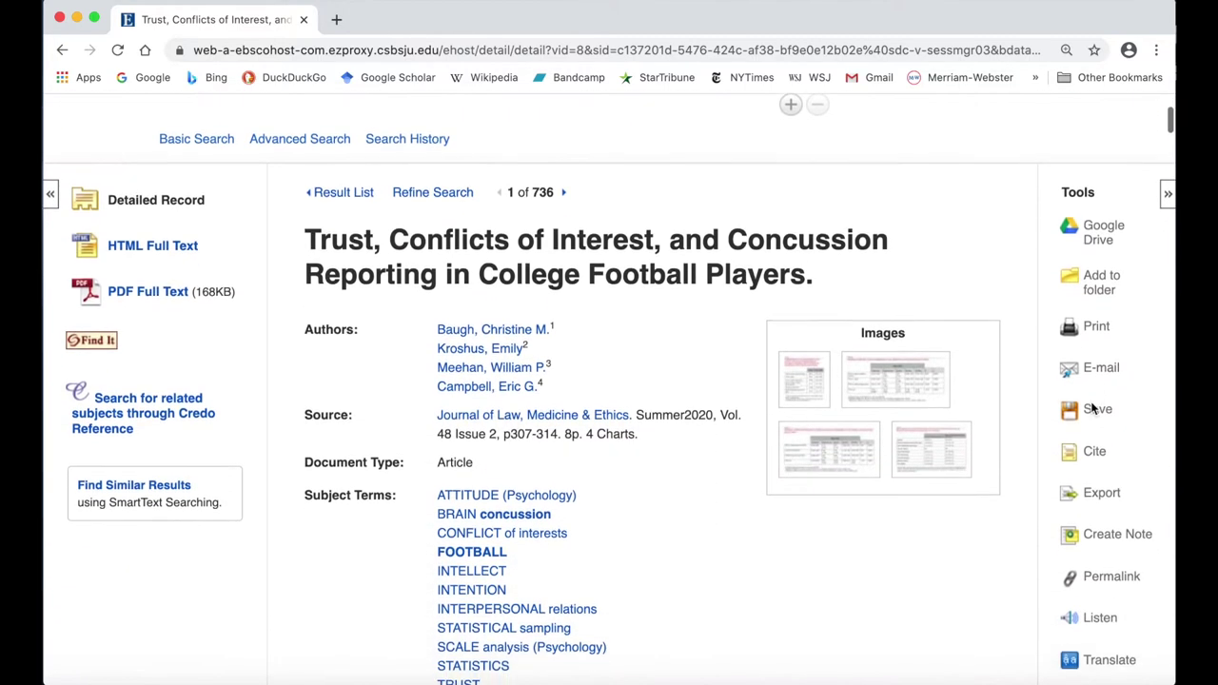
click(1102, 405)
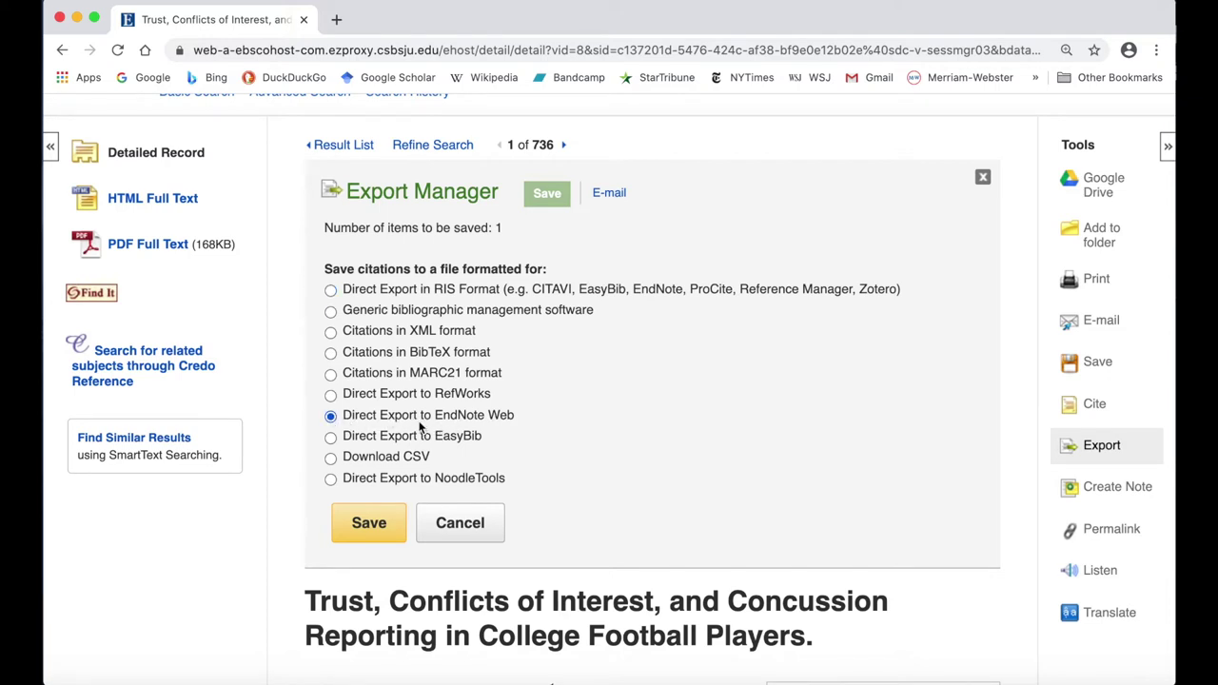
Send the article to EndNote Web via Direct Export.
click(370, 525)
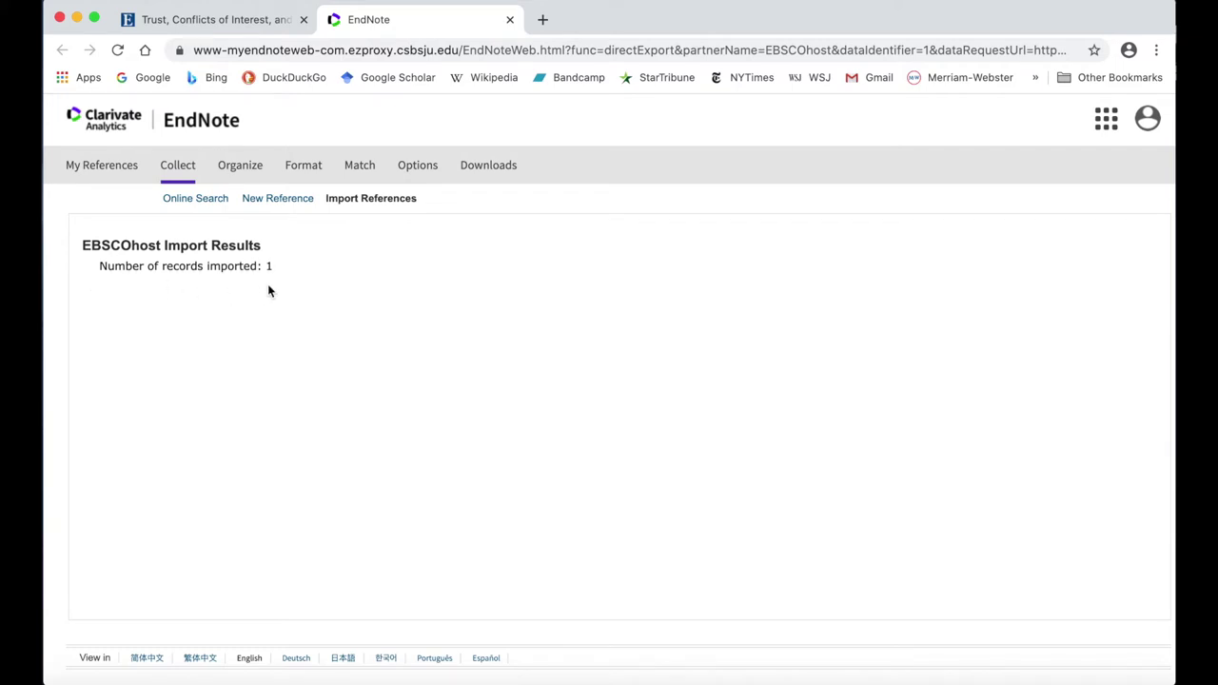
click(98, 169)
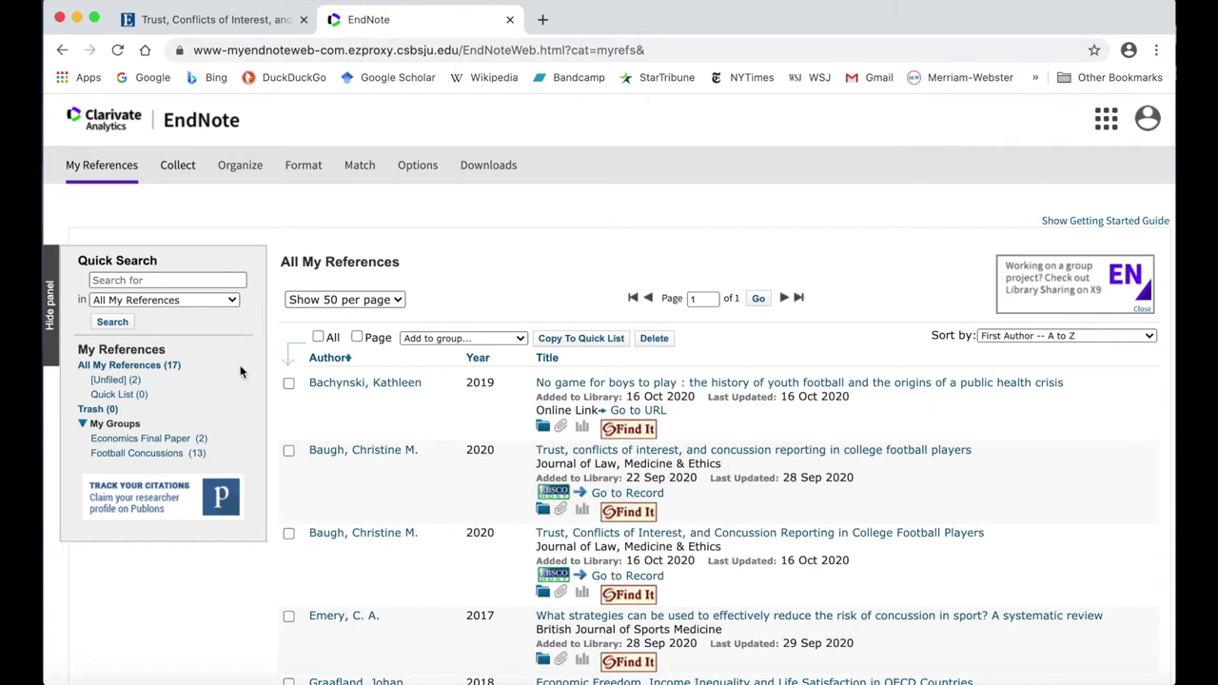
click(114, 381)
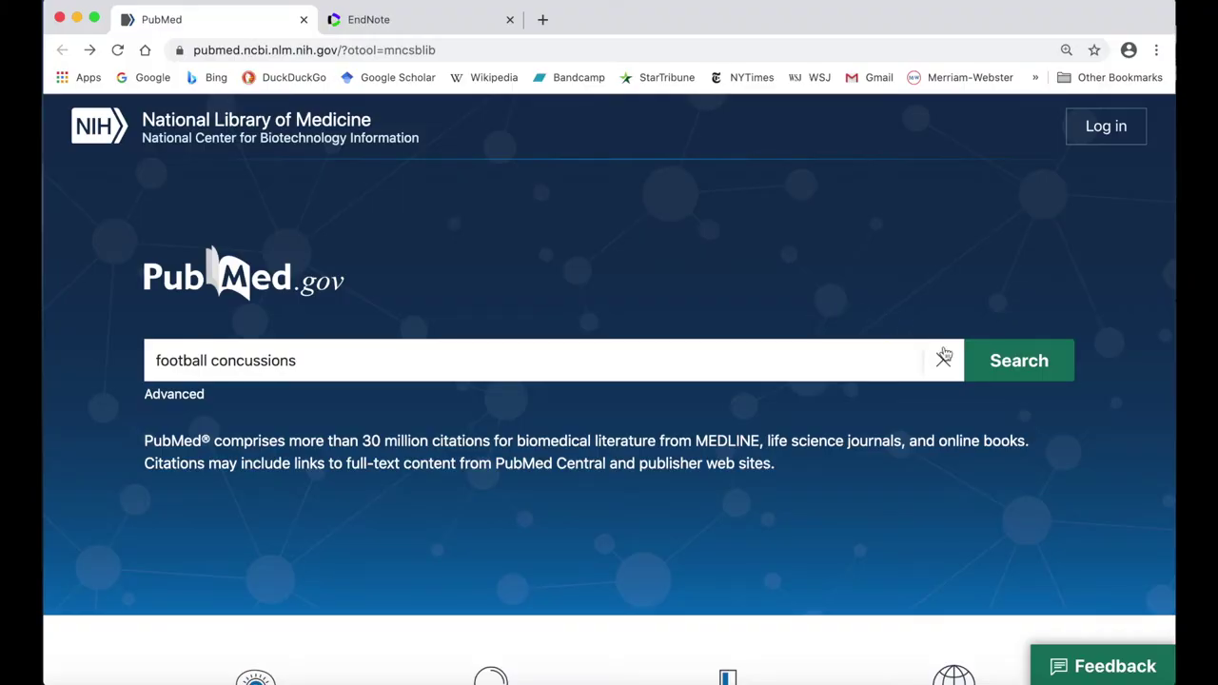
Search PubMed for football concussions and open the team contact sports concussion review's Cite options.
click(1007, 371)
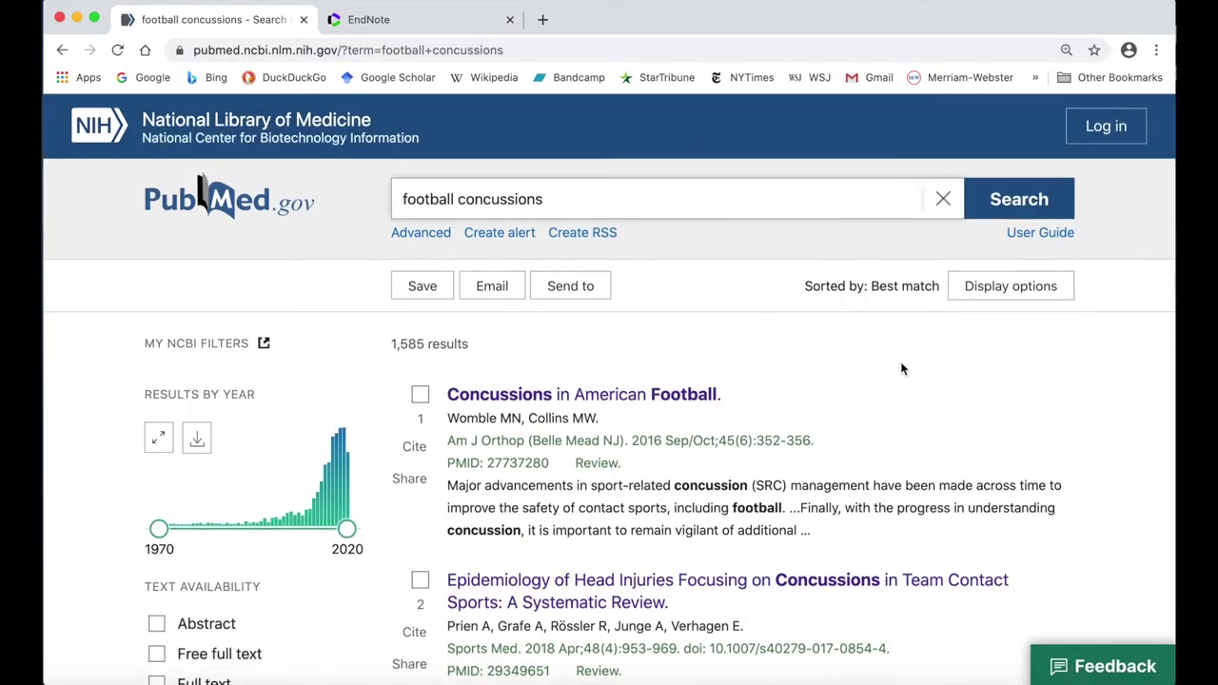
scroll(902, 364, down, 3)
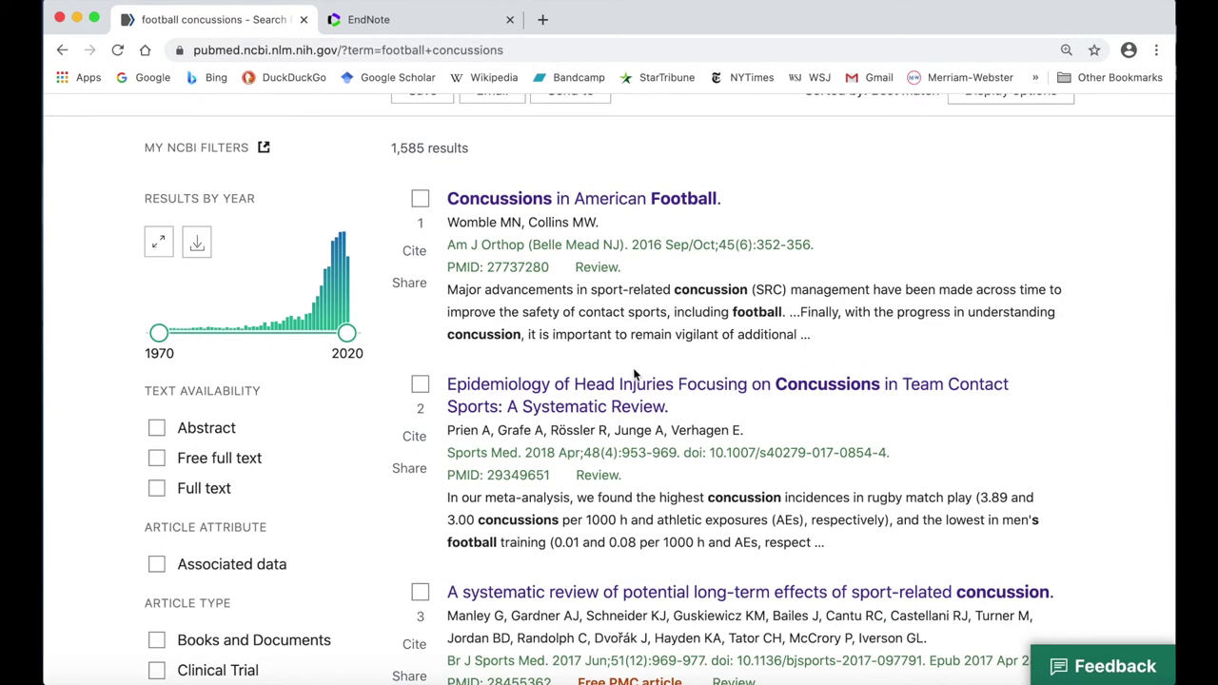
click(612, 390)
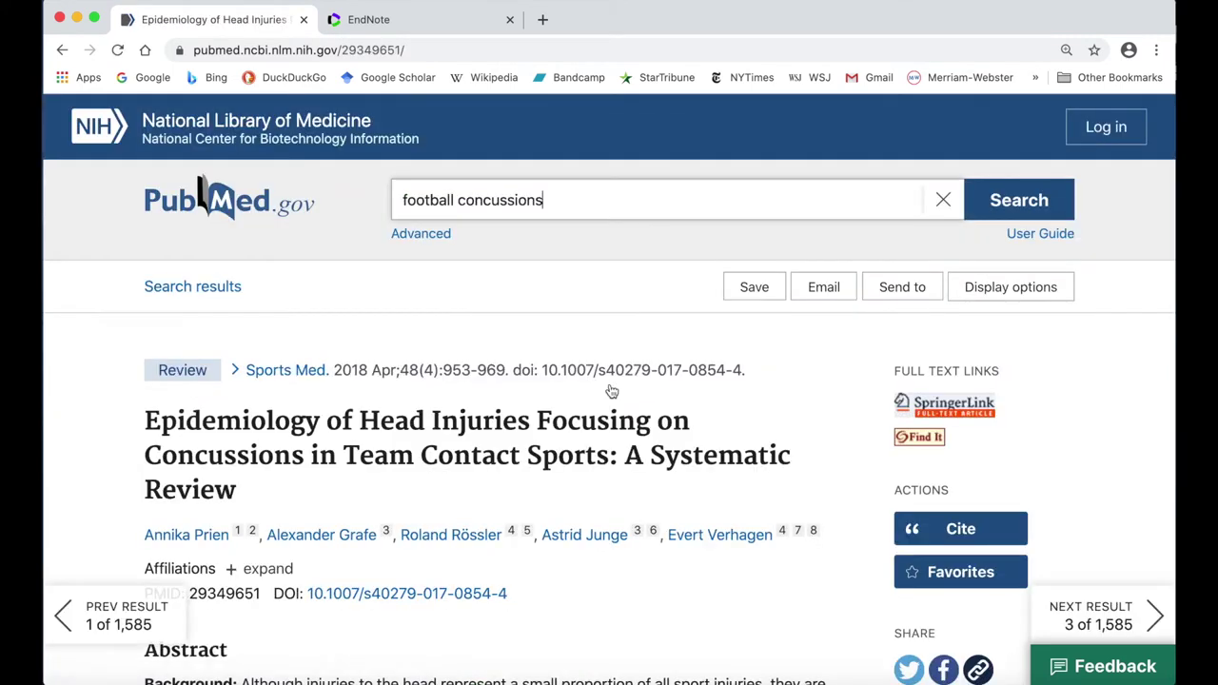
scroll(856, 531, down, 3)
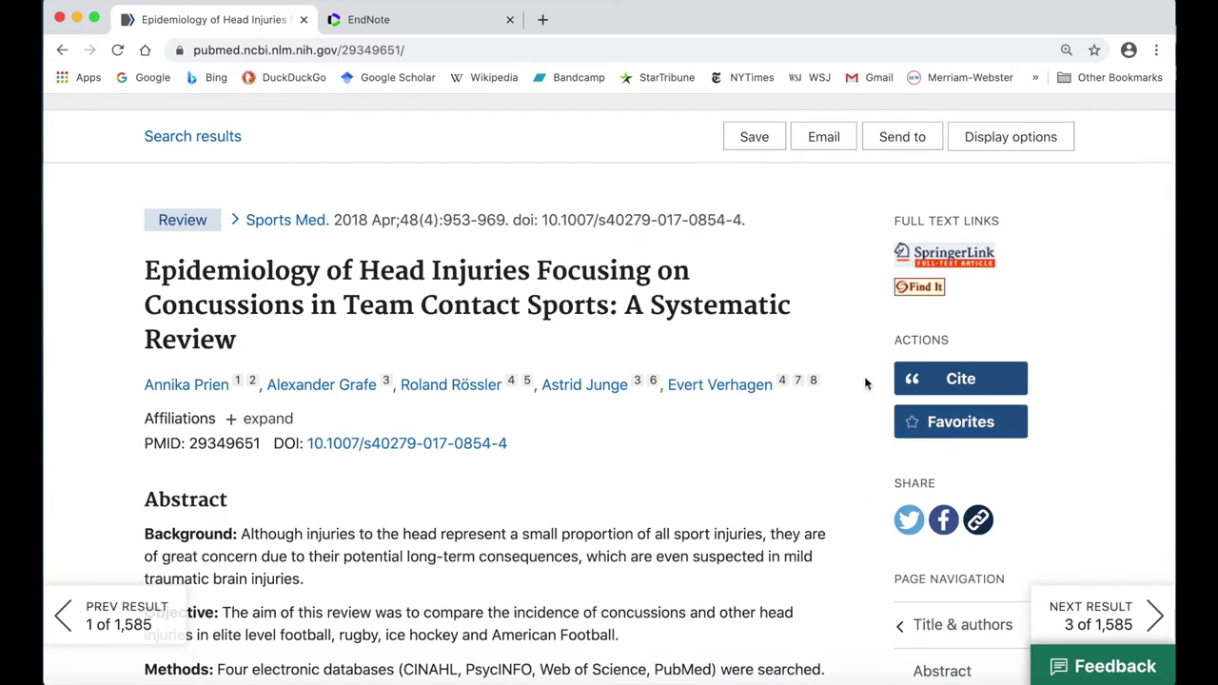
click(981, 380)
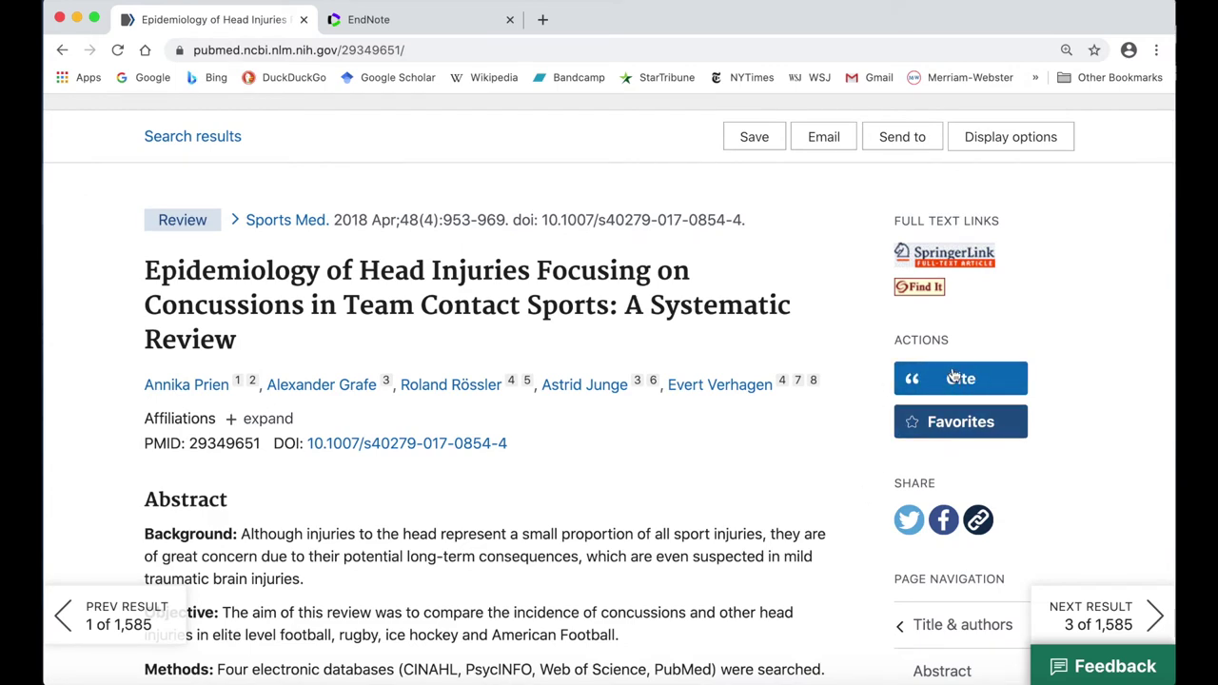
Download the review's citation as 29349651.nbib, close the Cite box, and return to EndNote Web.
click(954, 378)
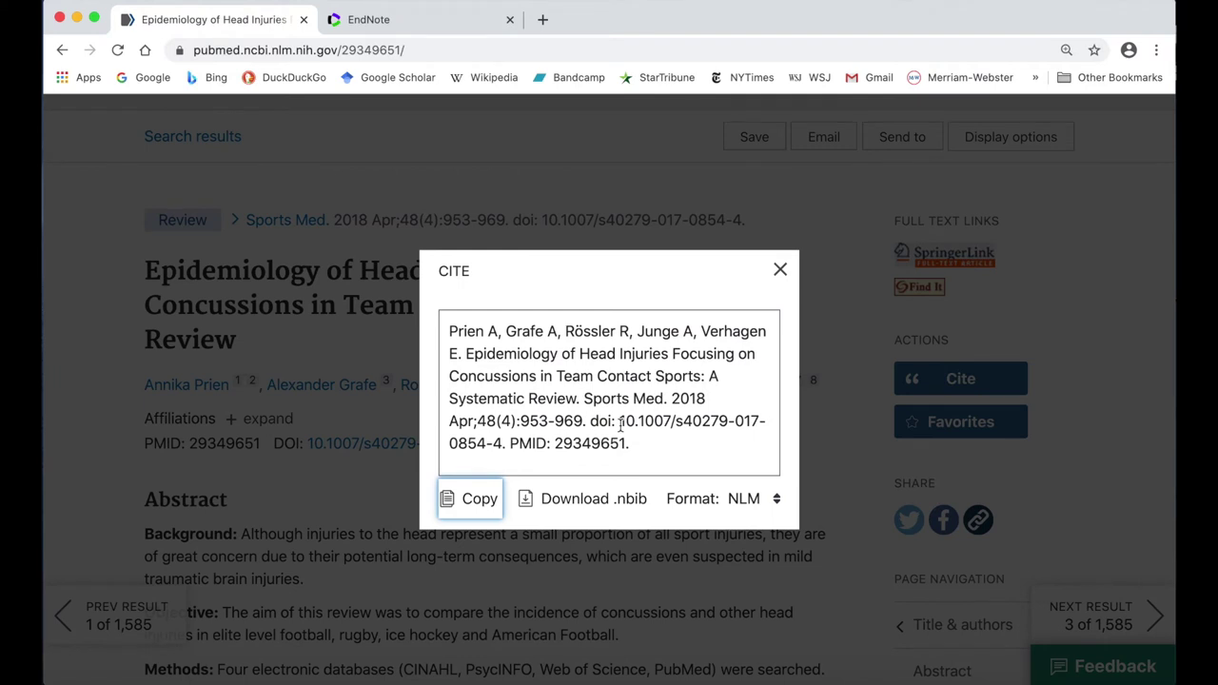
click(577, 501)
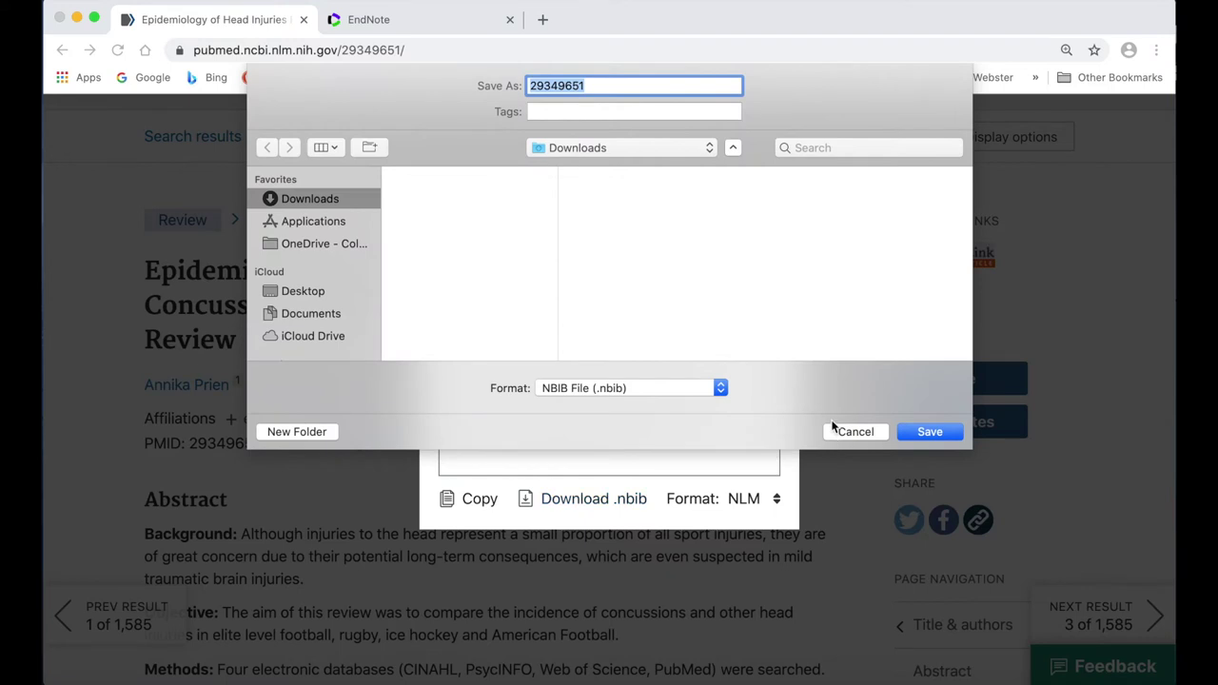
click(930, 432)
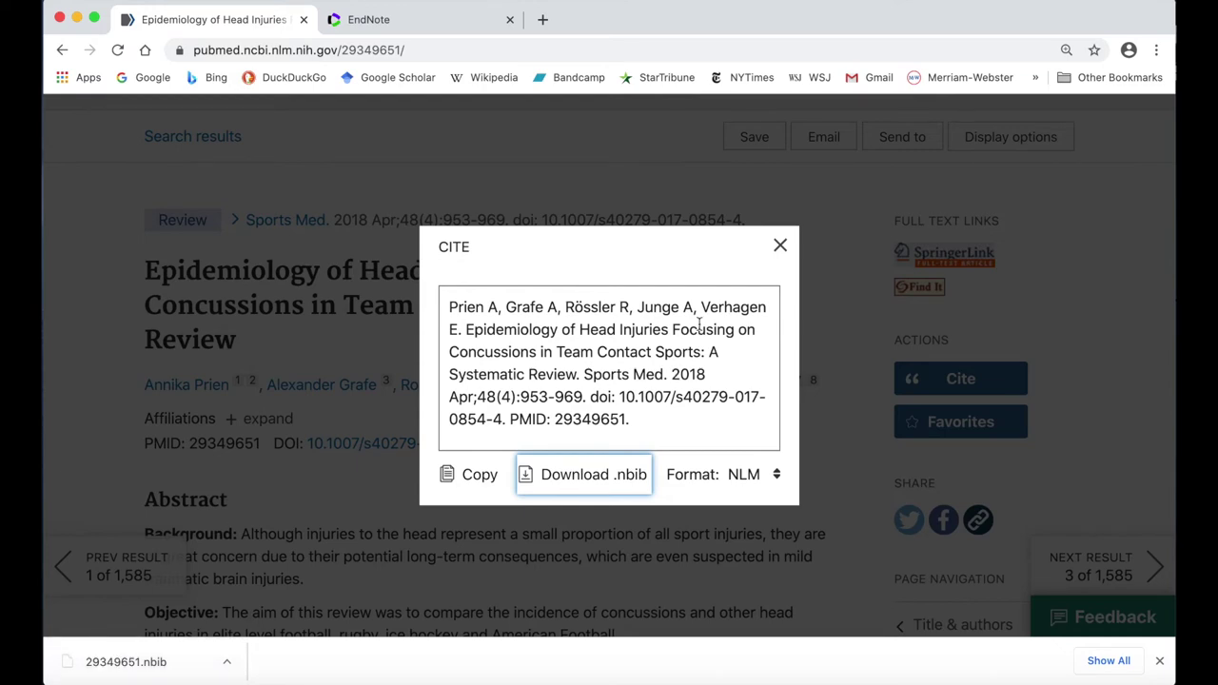
click(779, 246)
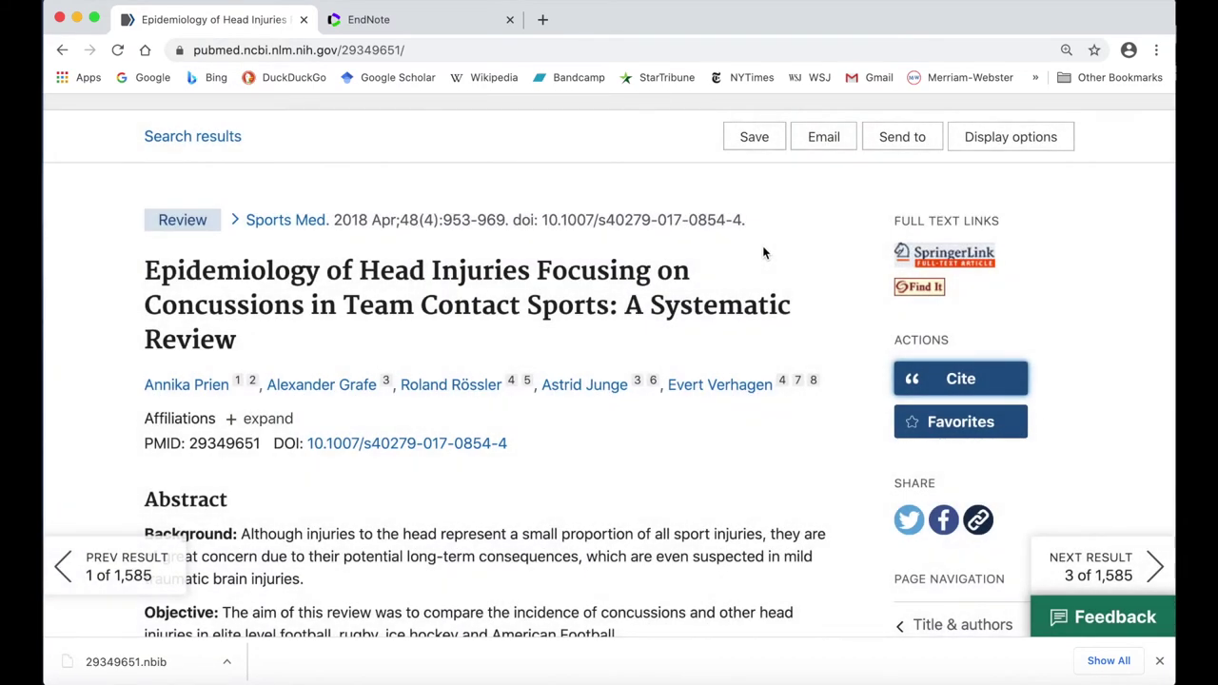
click(433, 21)
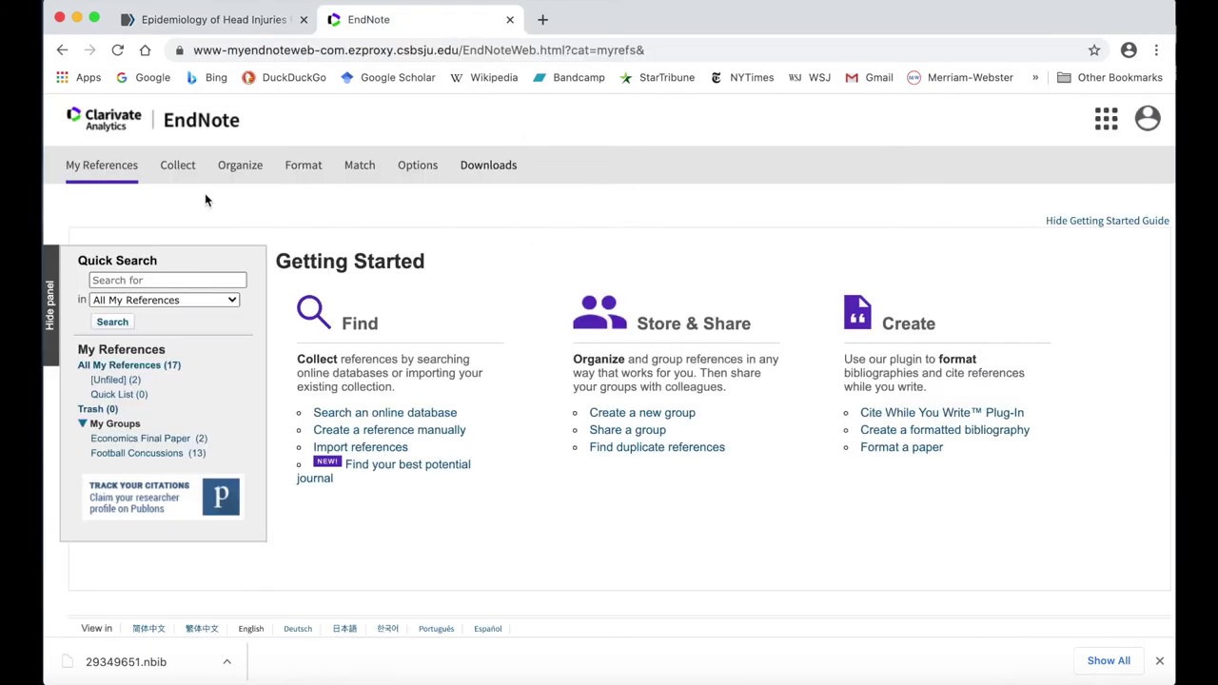
On the Collect > Import References page, choose 29349651.nbib as the import file.
mouse_move(179, 167)
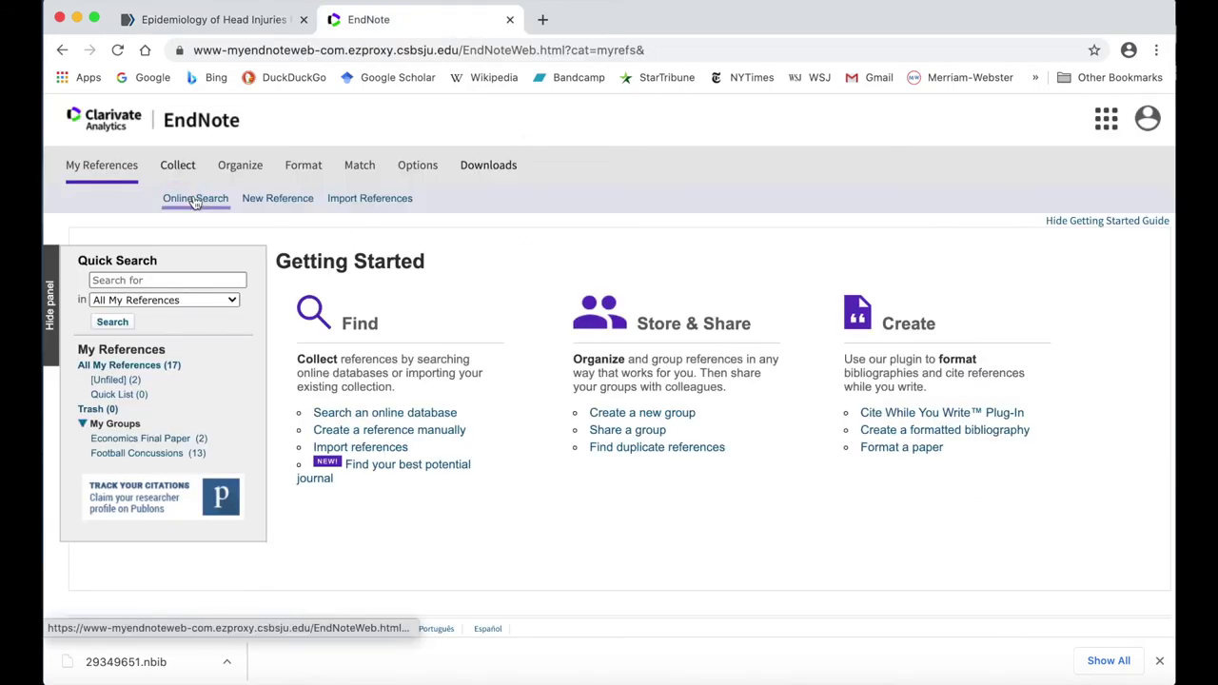
click(371, 200)
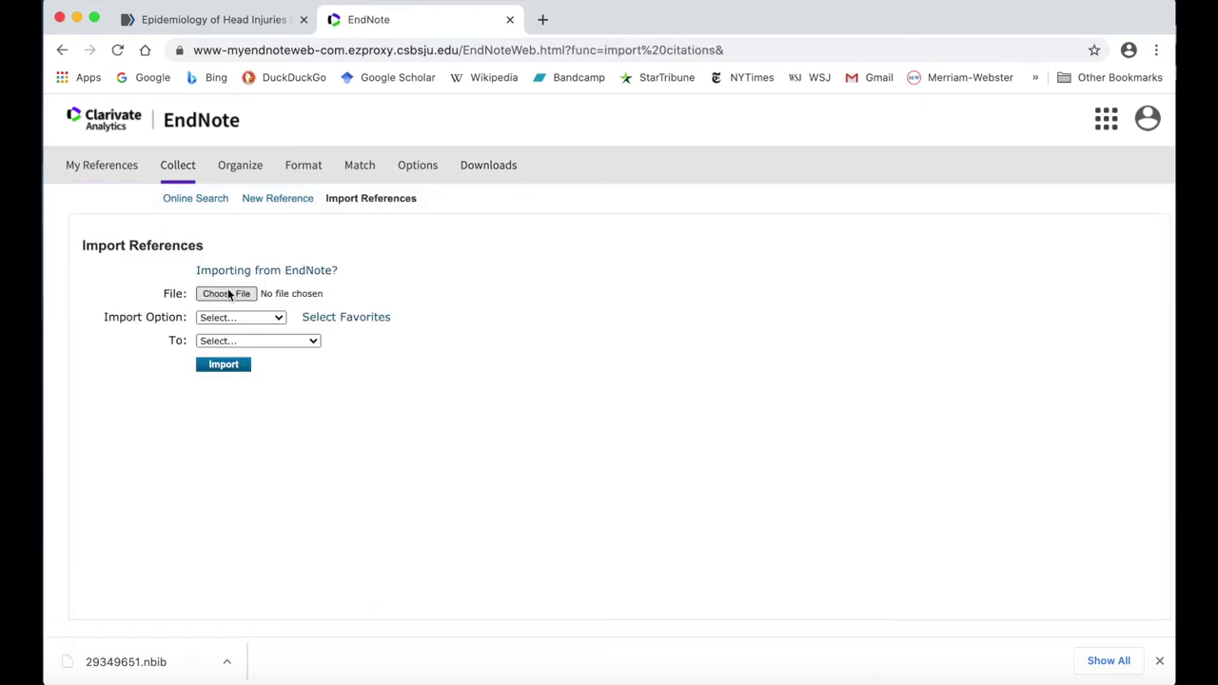
click(228, 295)
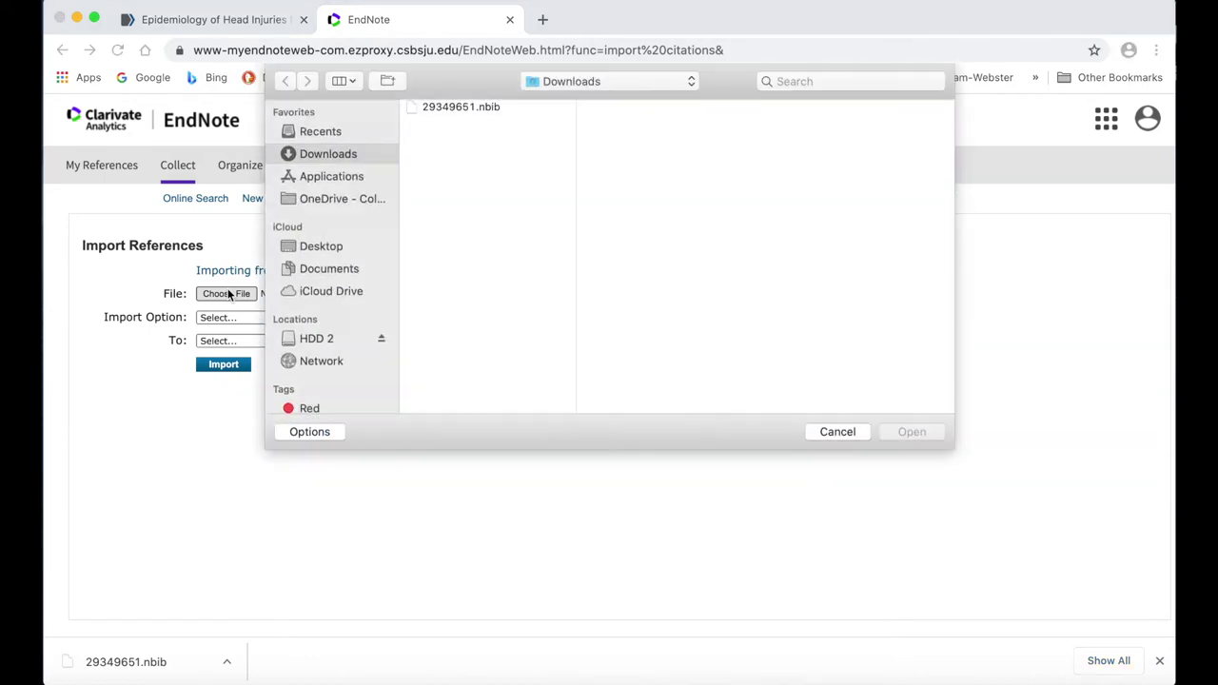
click(453, 106)
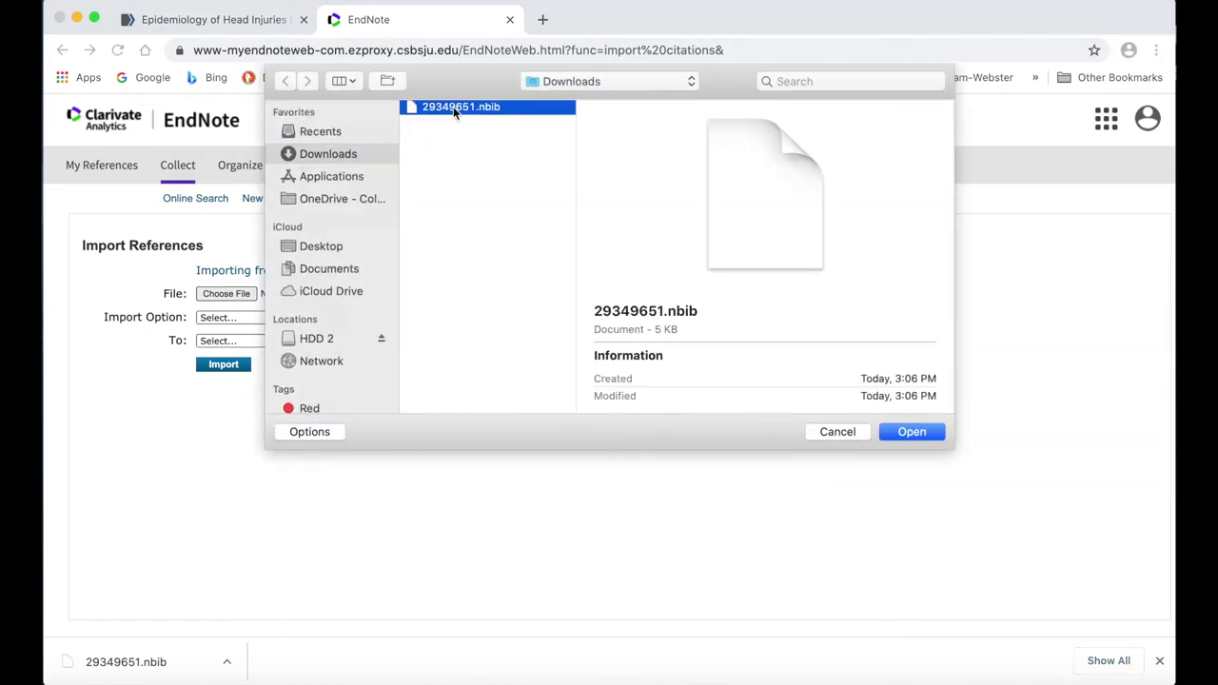
click(902, 435)
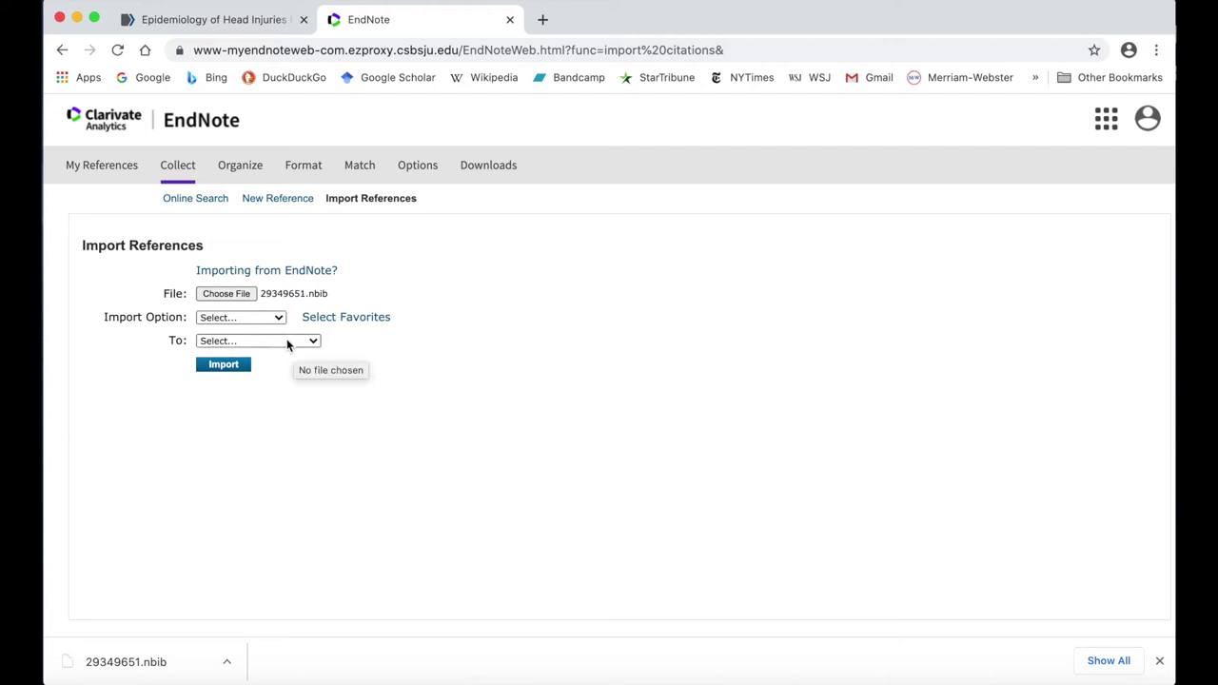
Import it as PubMed (NLM) into [Unfiled] and view the Unfiled references.
click(272, 319)
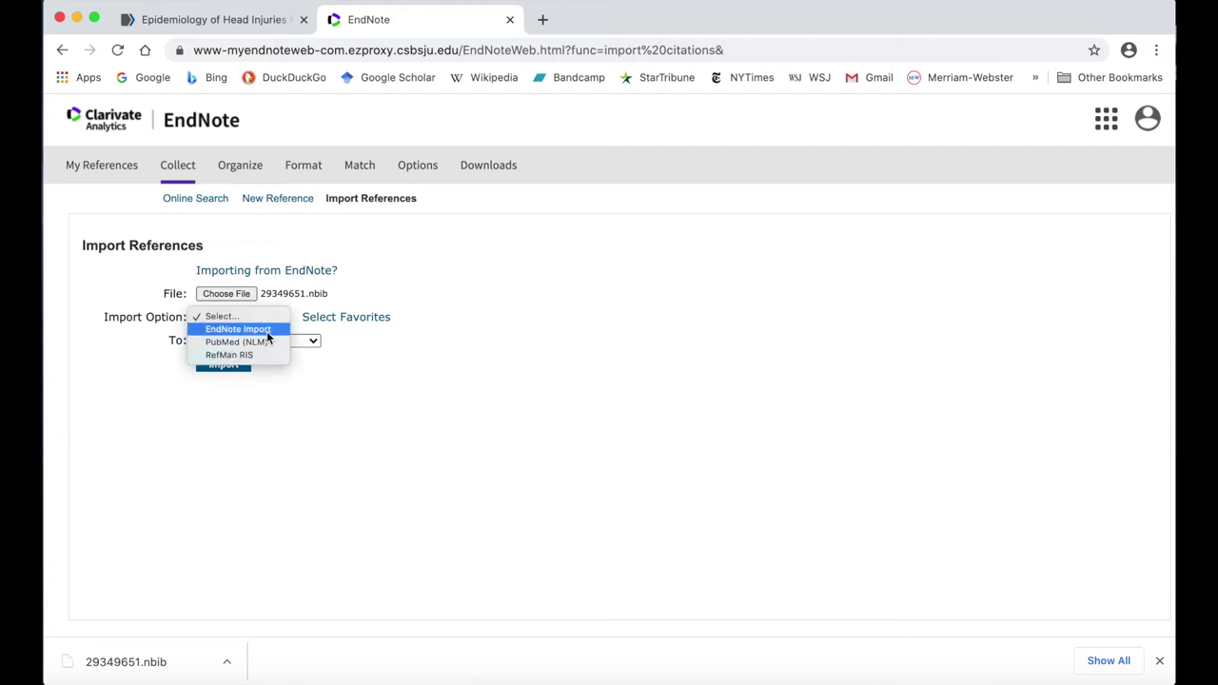
click(267, 344)
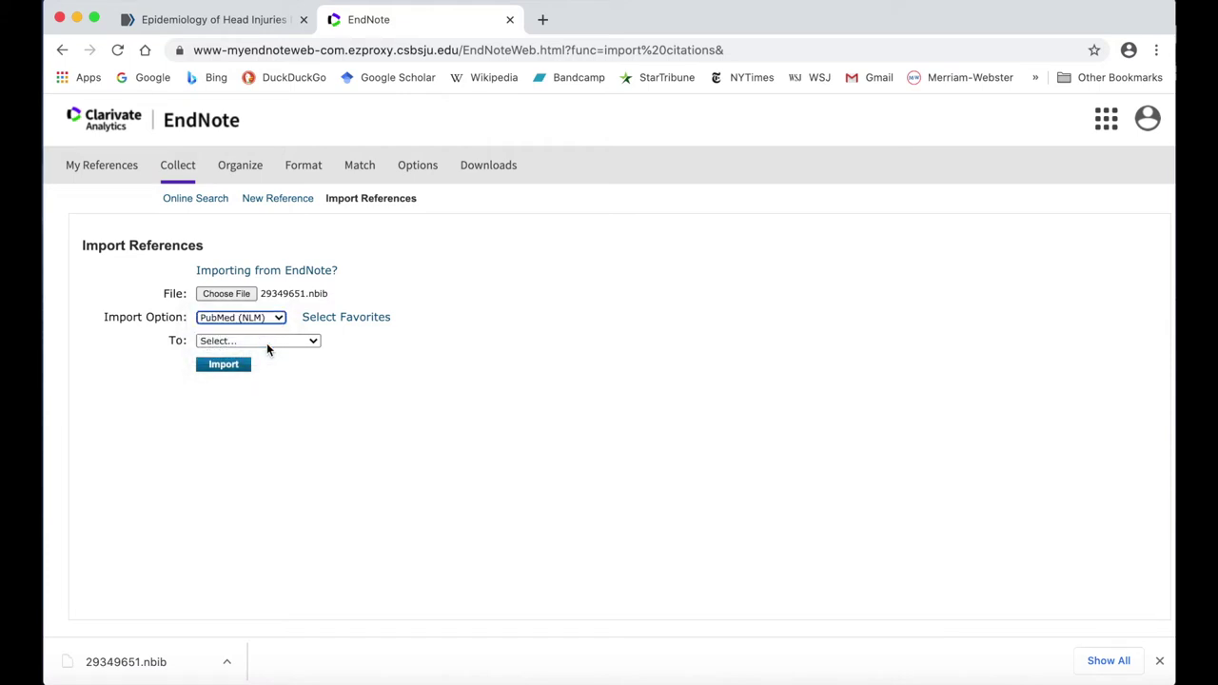
click(281, 342)
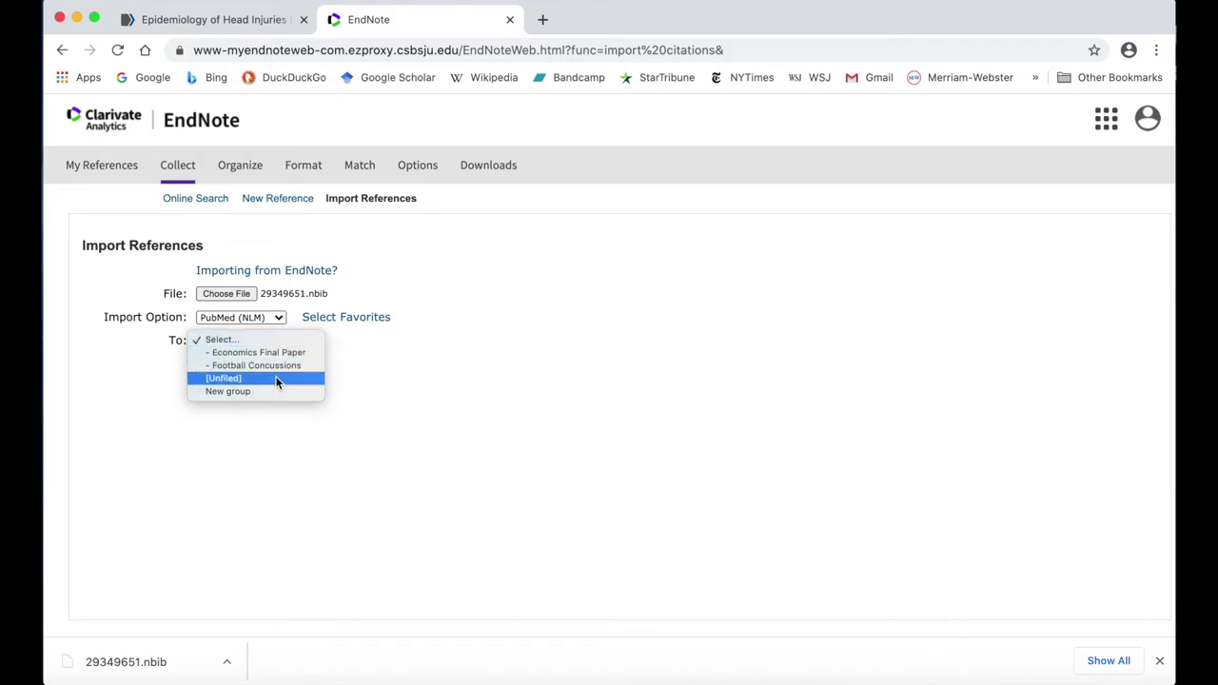
click(277, 379)
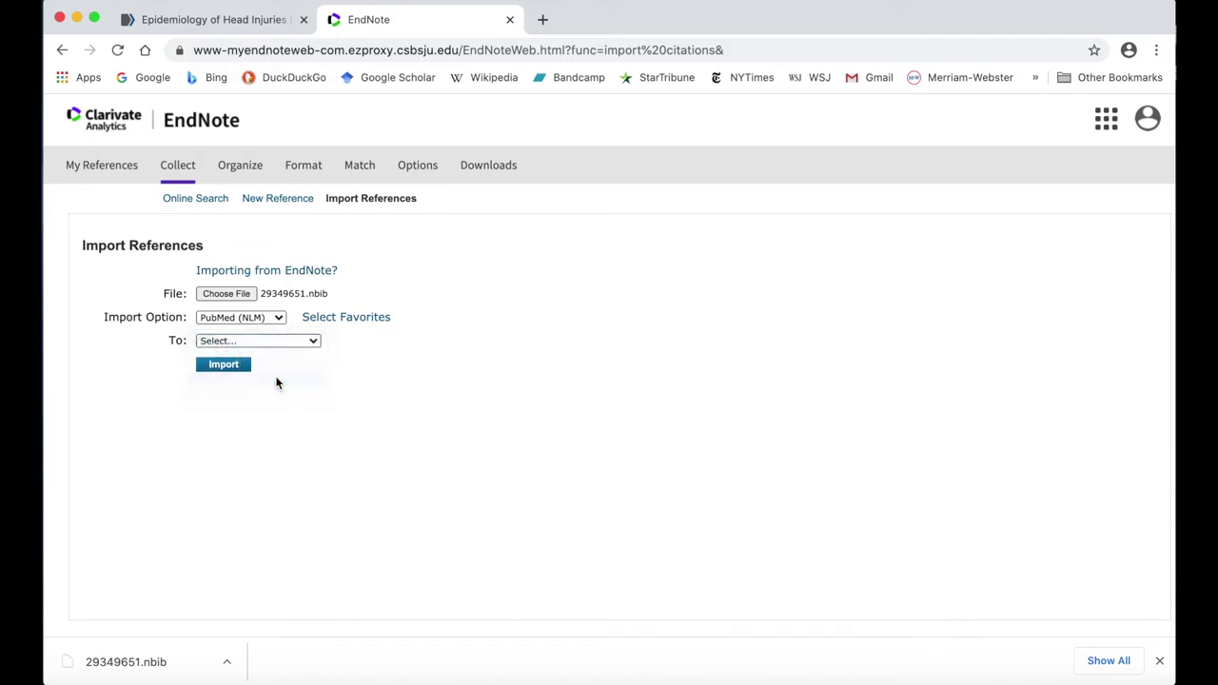
click(226, 369)
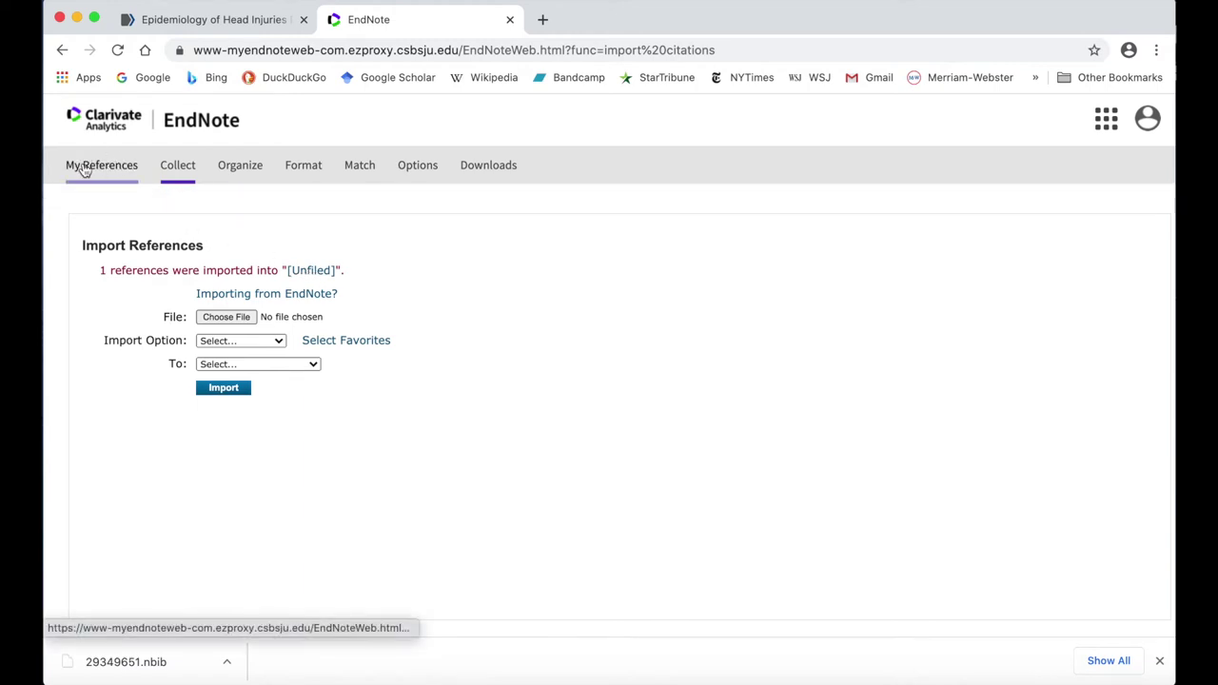
click(315, 272)
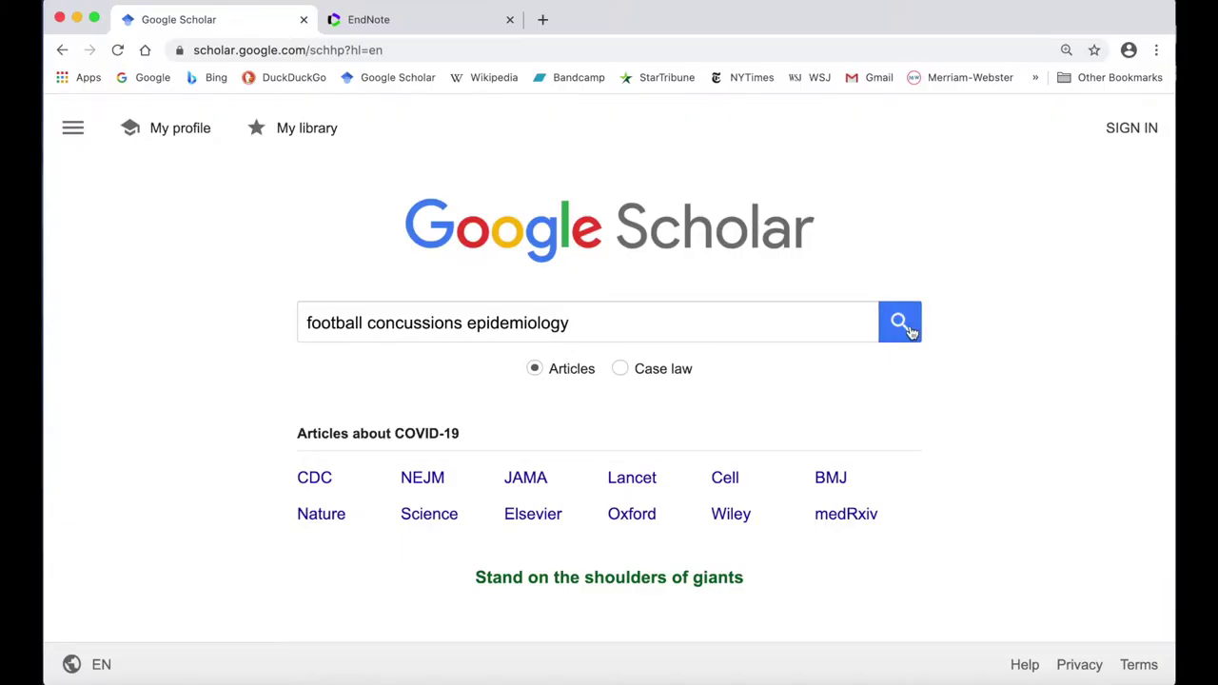
Search Scholar for football concussions epidemiology and save the second result's EndNote citation as scholar.enw.
click(905, 324)
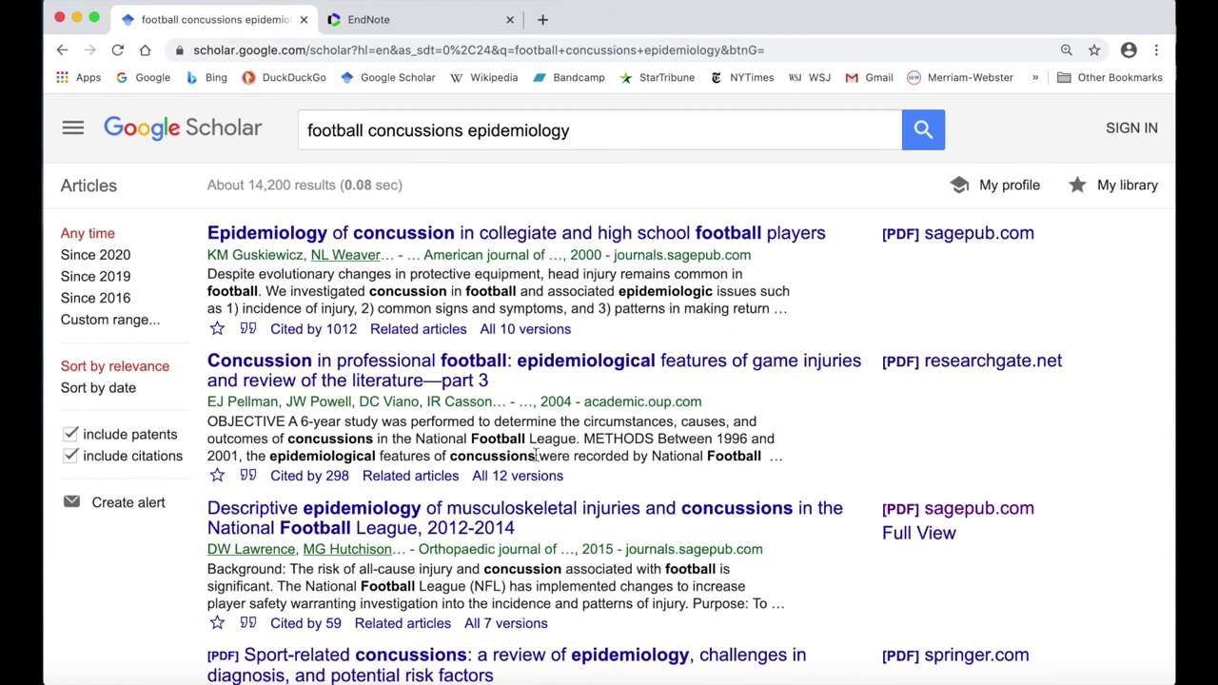
click(249, 476)
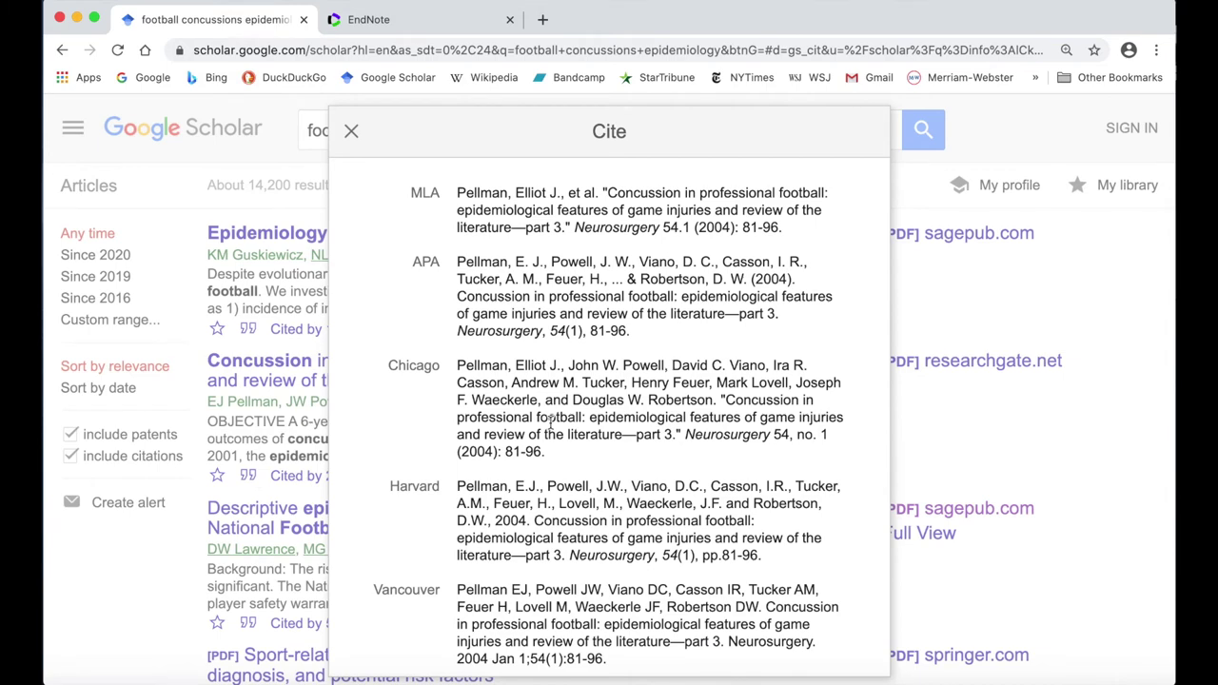
scroll(550, 425, down, 2)
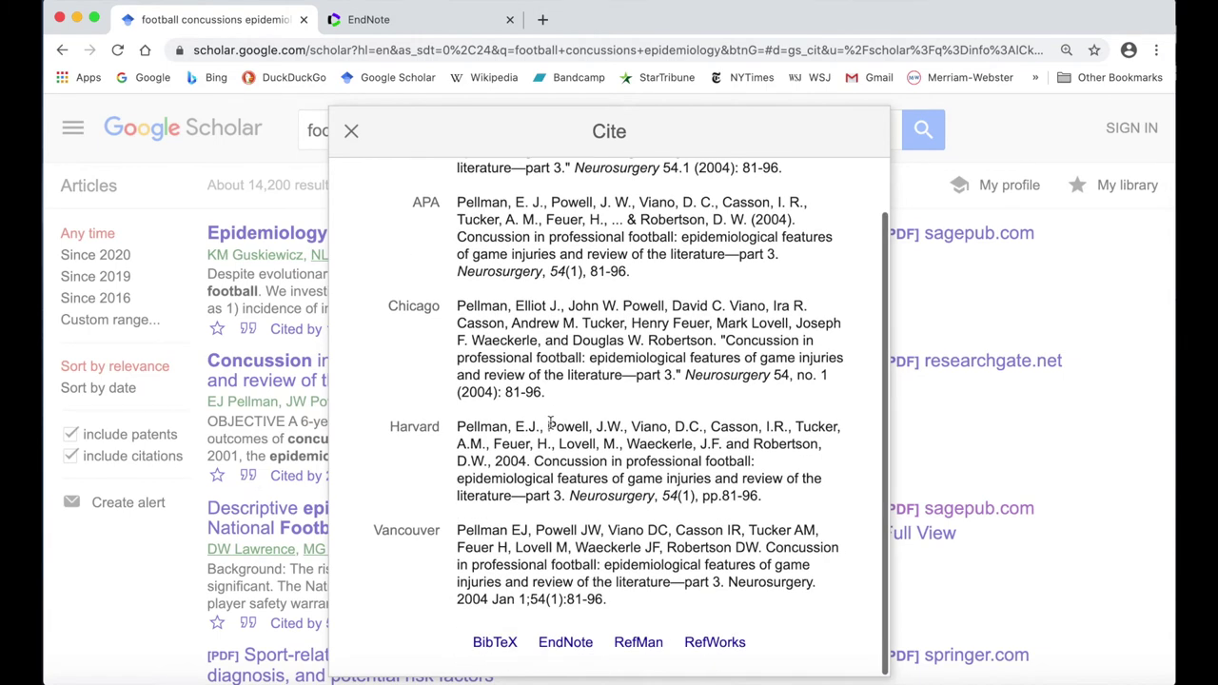
click(569, 644)
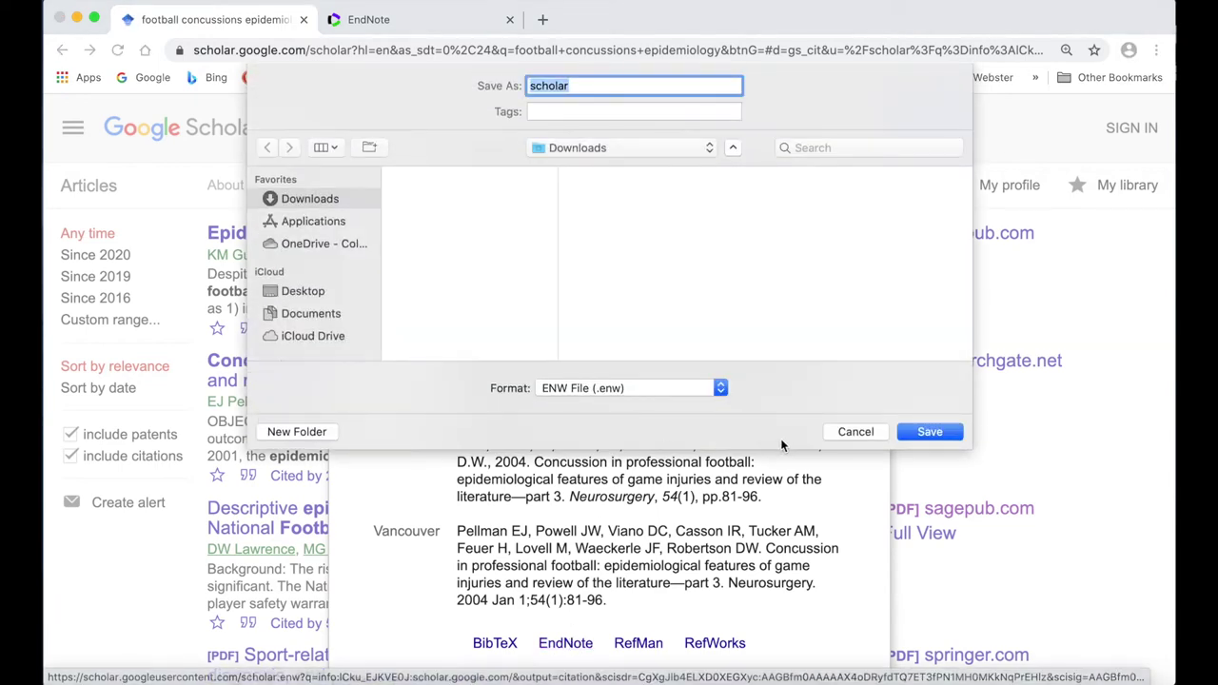
click(925, 433)
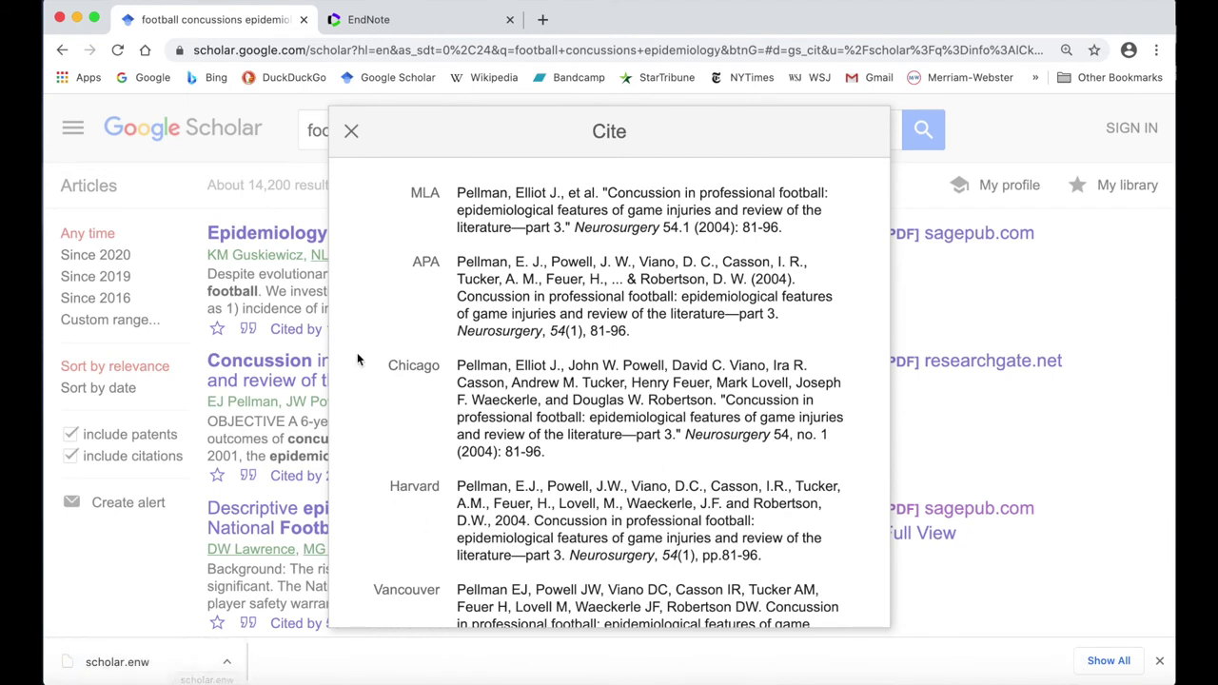
click(351, 132)
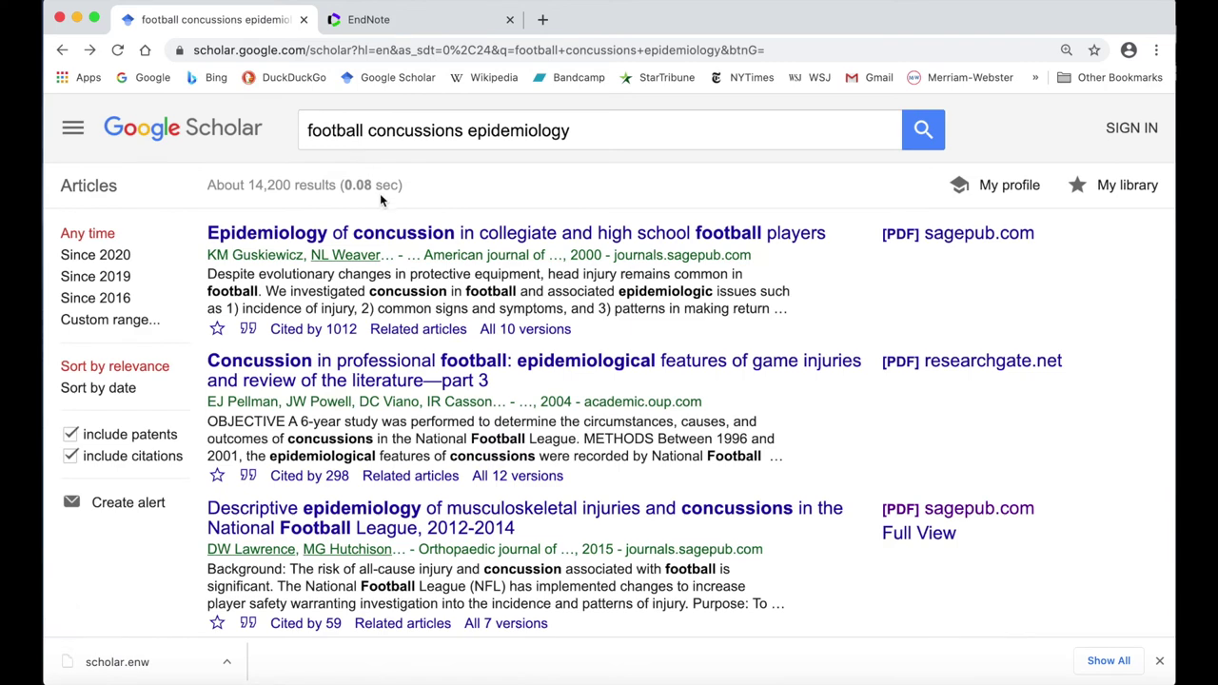
In EndNote Web's Import References page, choose scholar.enw as the import file.
click(408, 28)
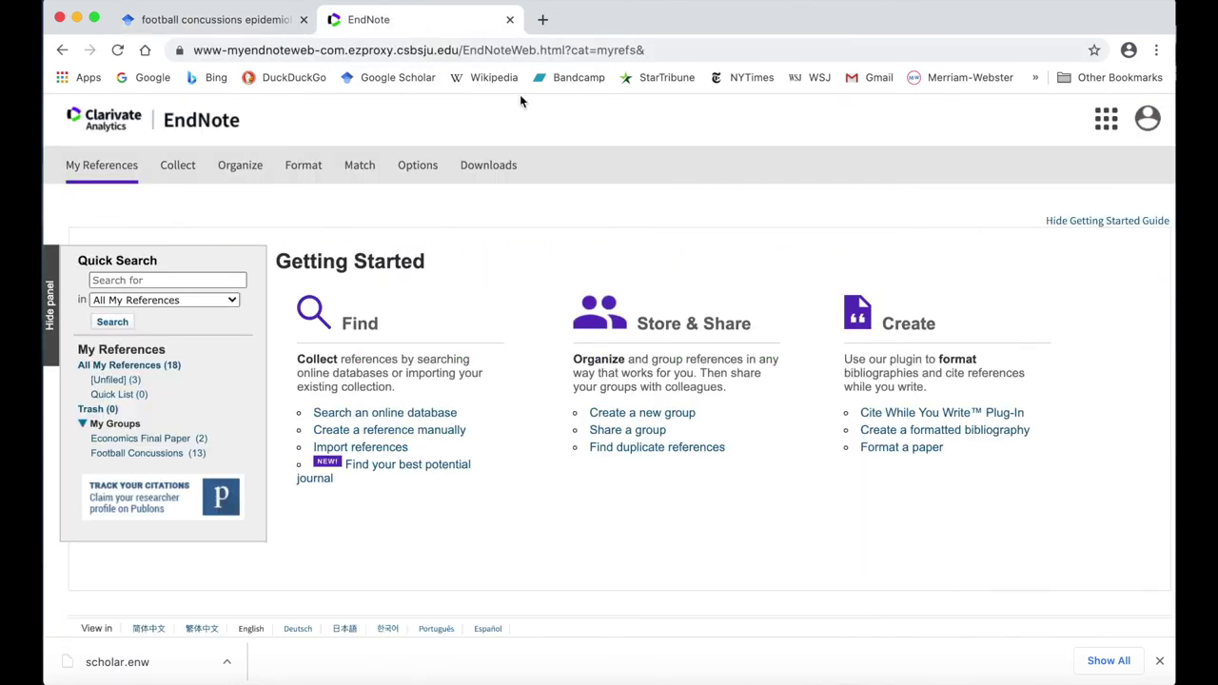
mouse_move(175, 166)
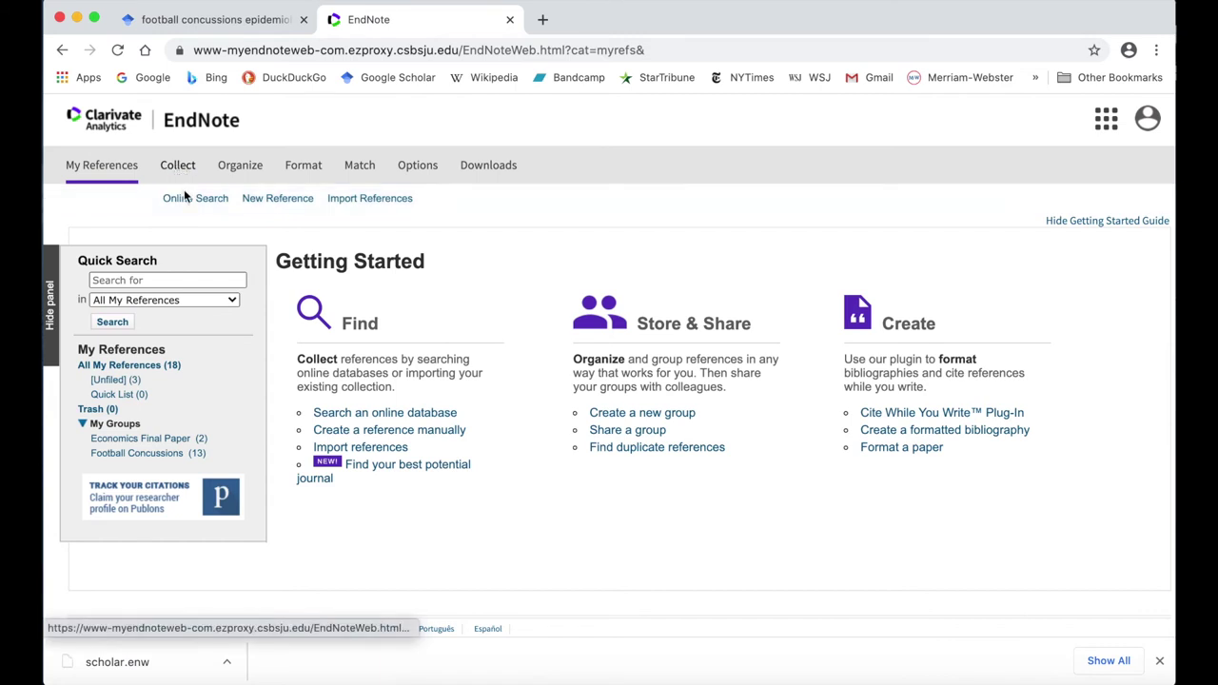
click(339, 199)
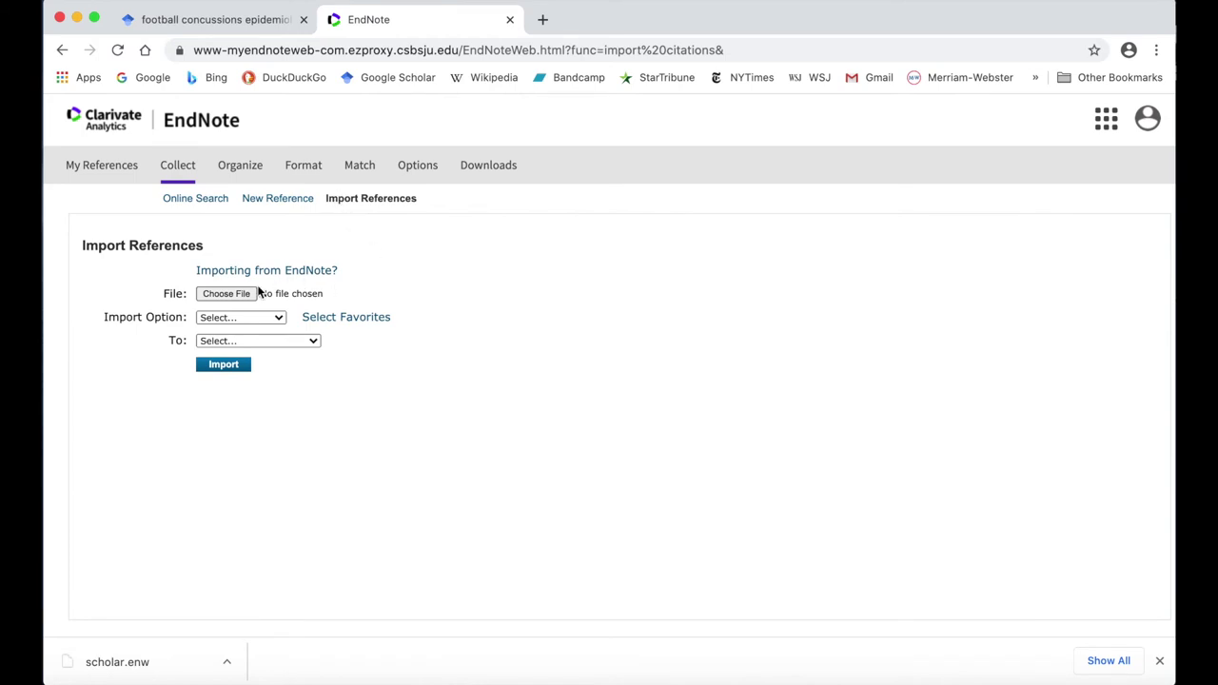
click(244, 295)
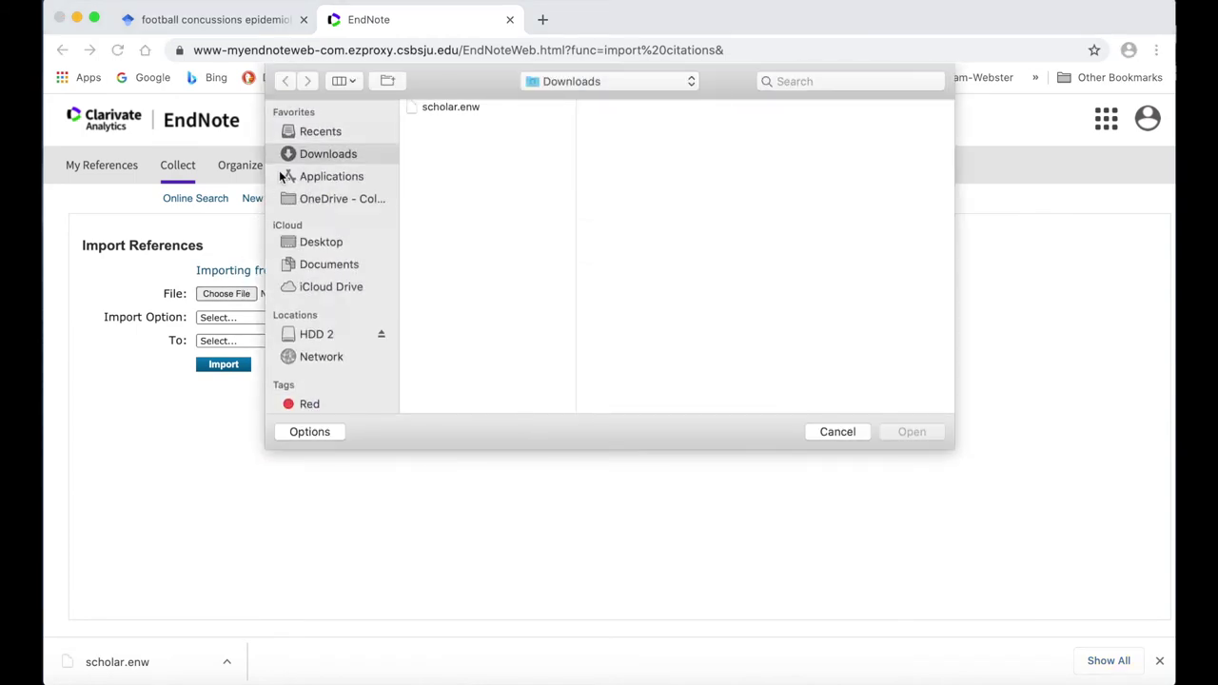
click(448, 106)
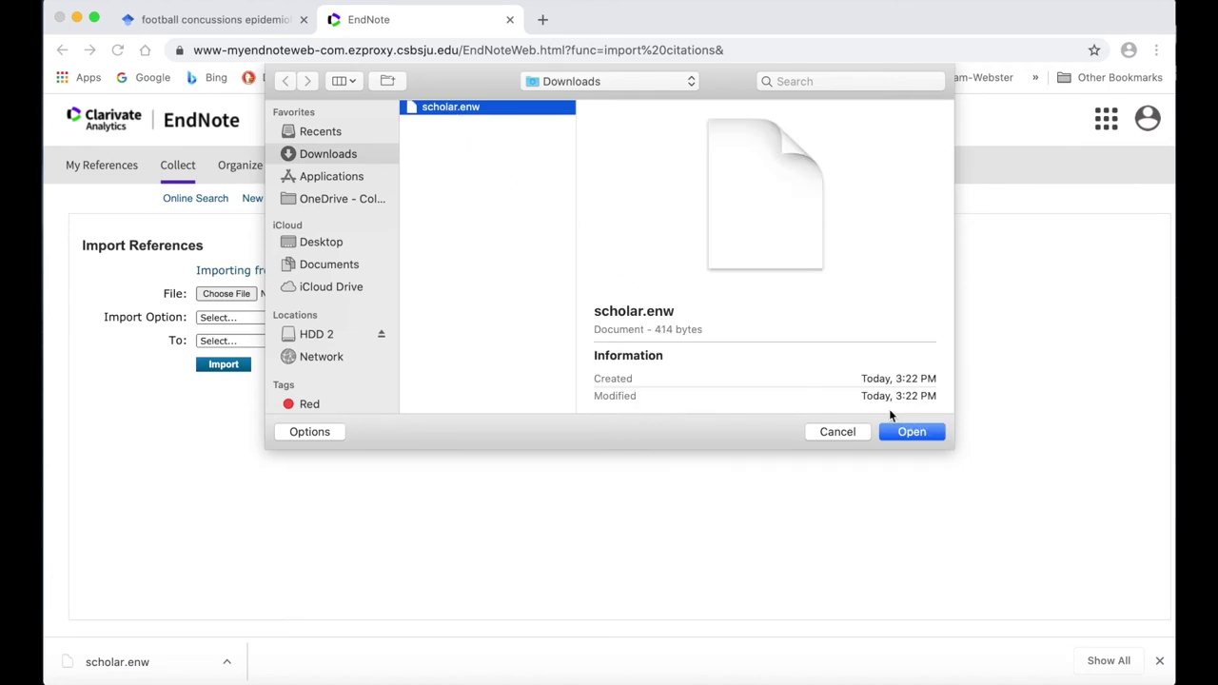
click(911, 432)
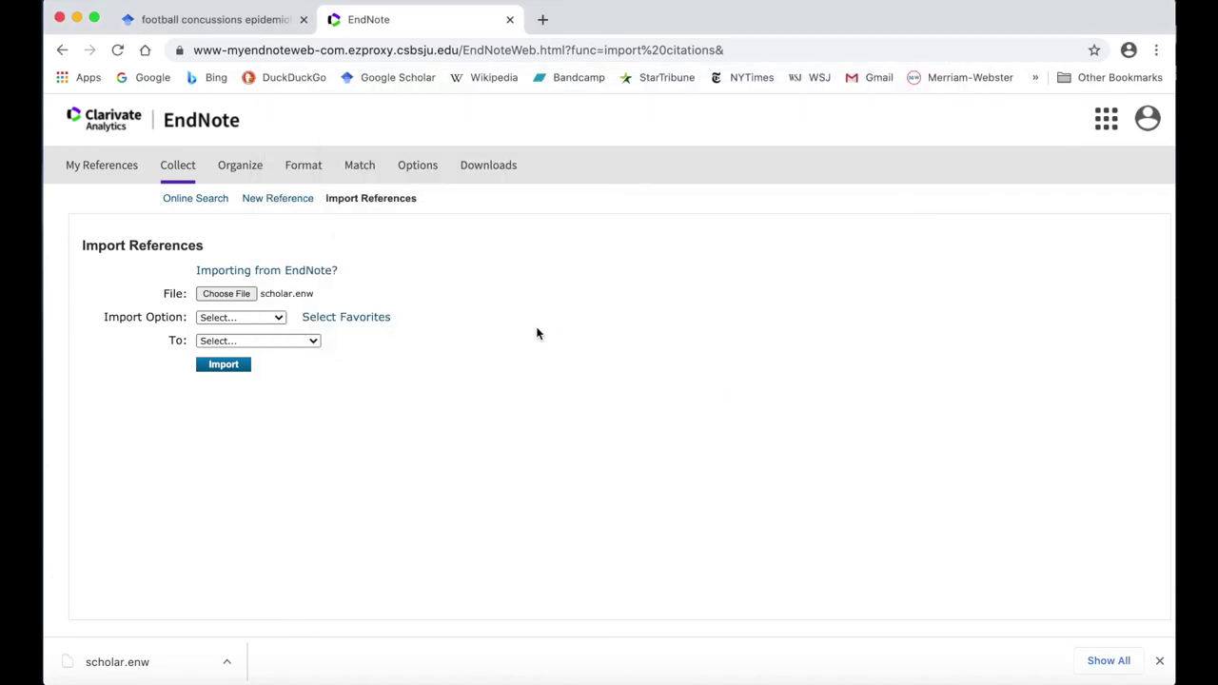
Import it as EndNote Import into [Unfiled] and review the four Unfiled references.
click(273, 319)
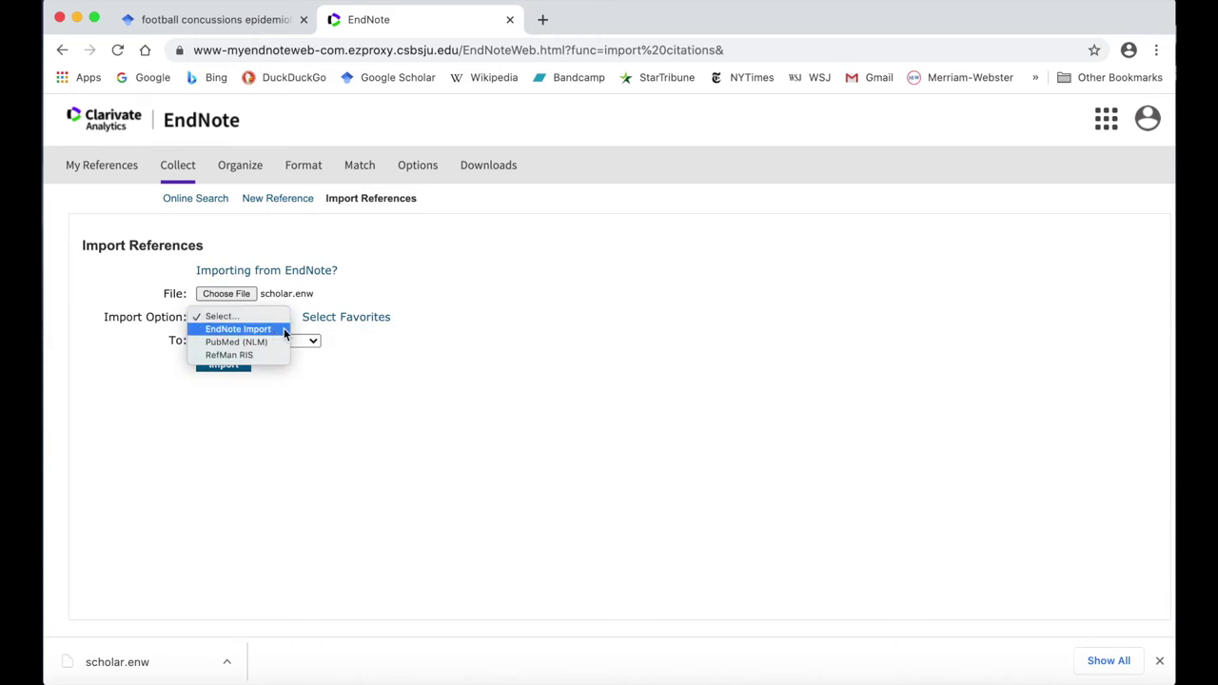
click(284, 328)
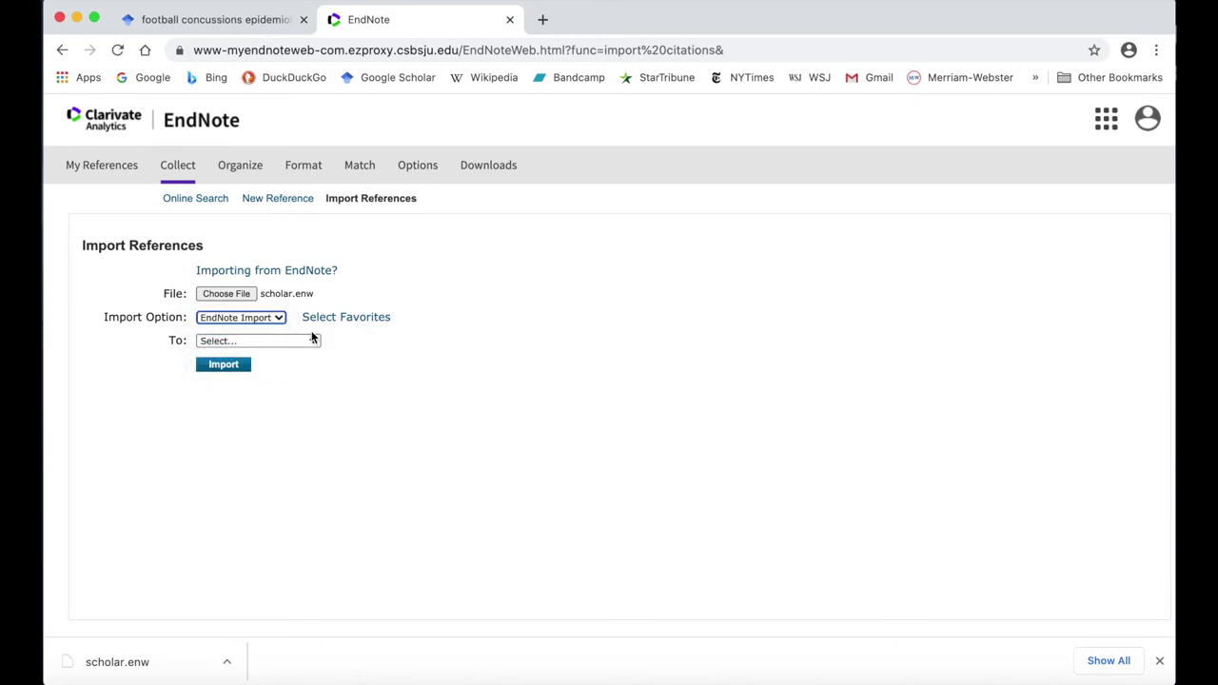
click(314, 343)
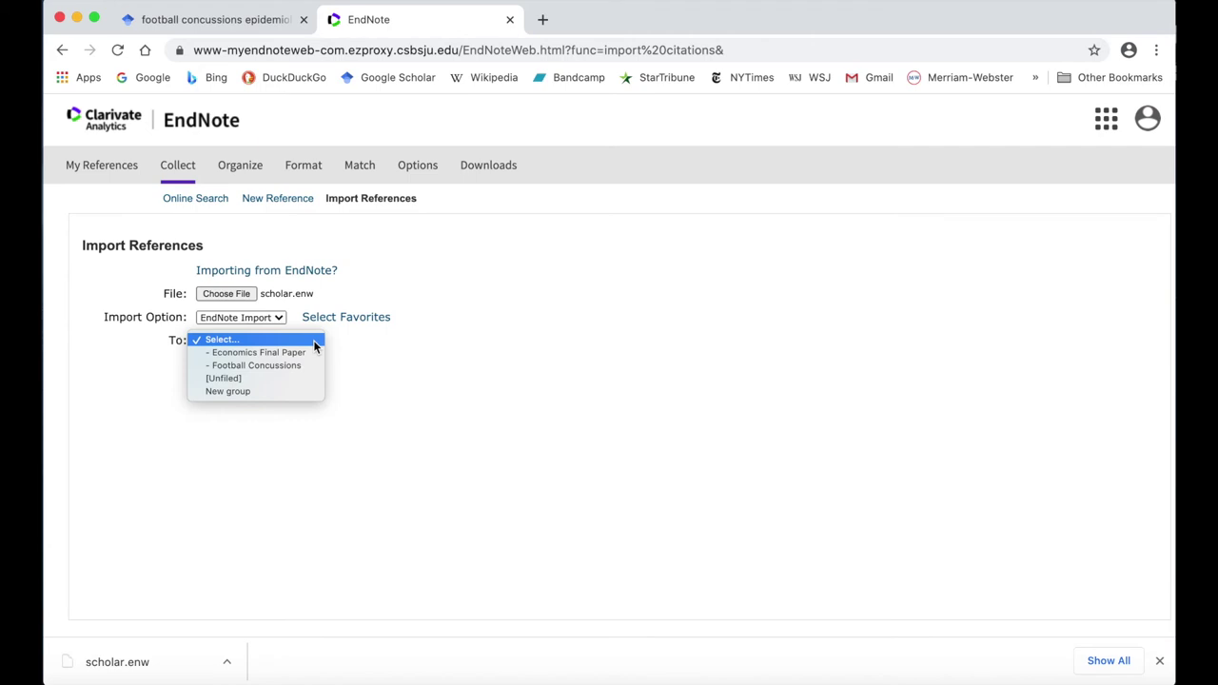
click(310, 379)
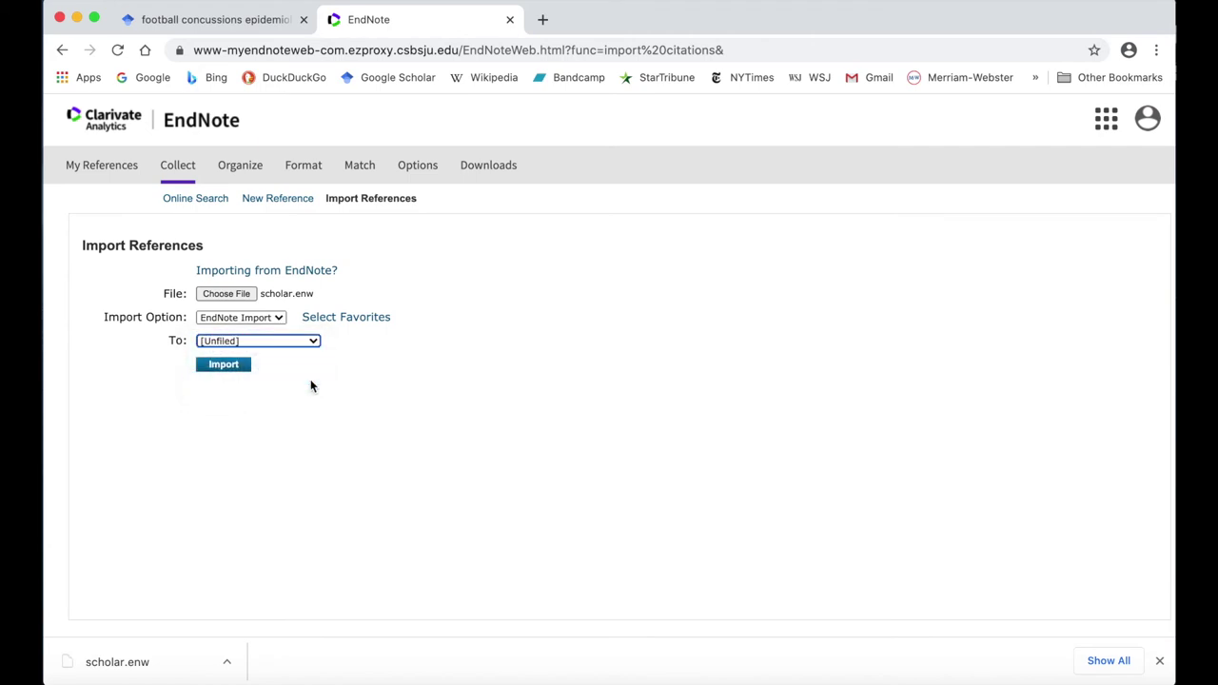
click(224, 365)
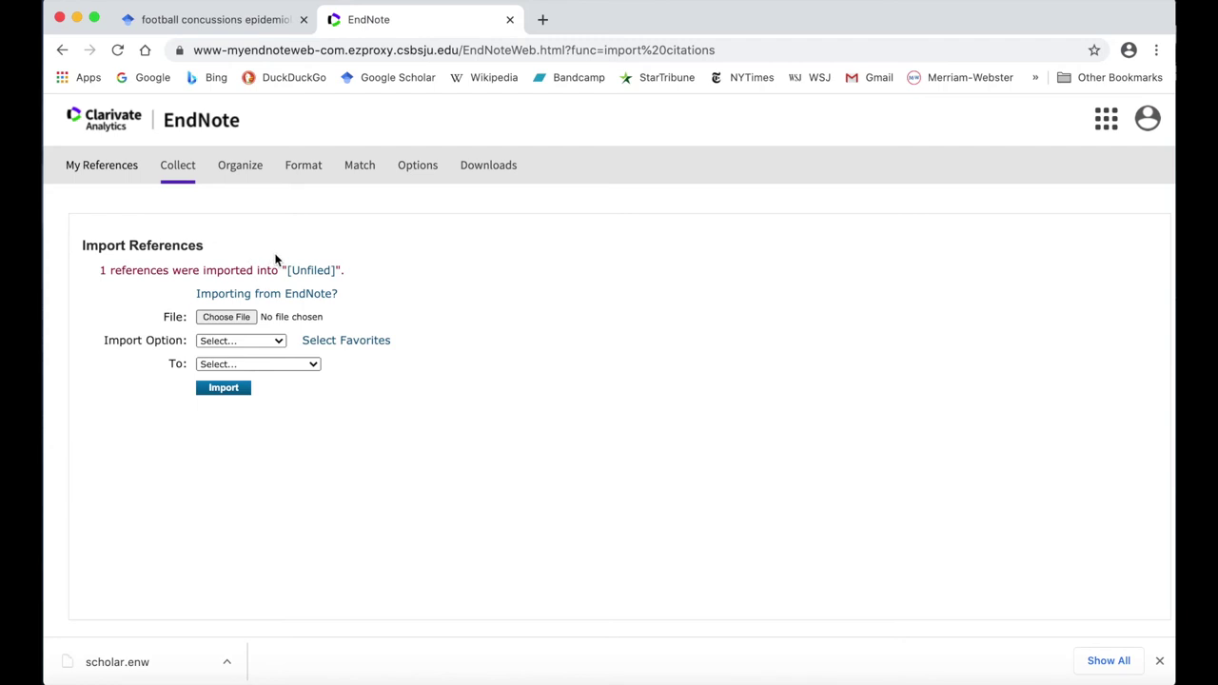
click(309, 273)
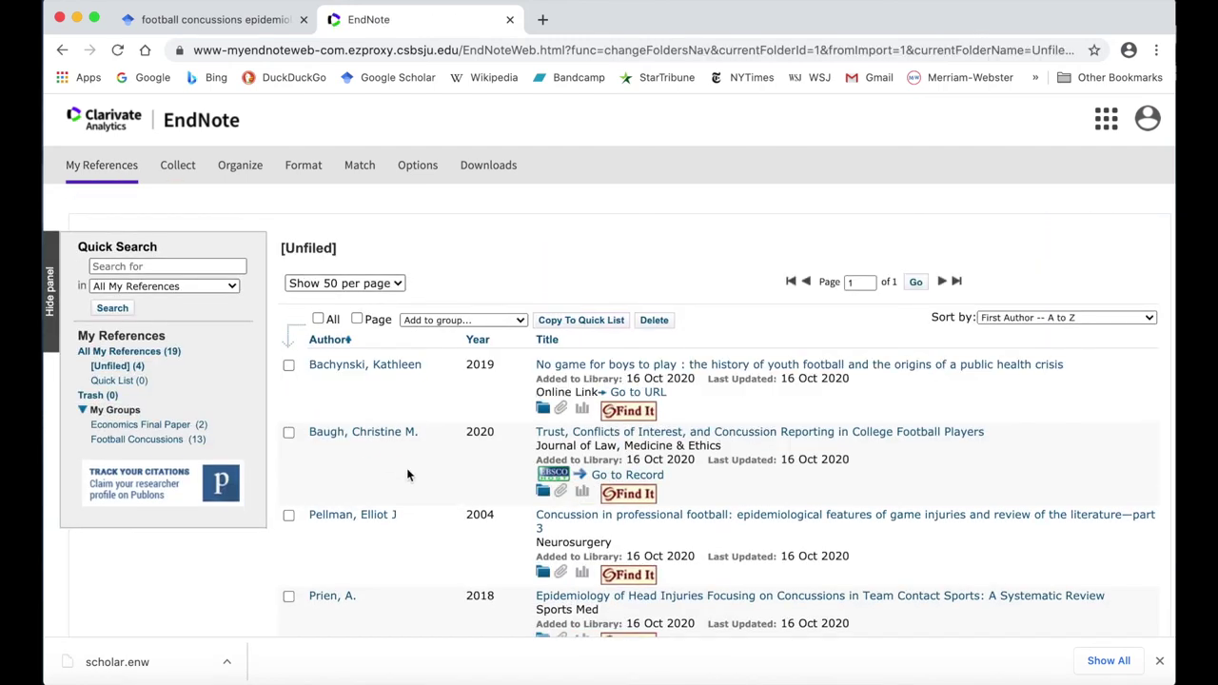
scroll(428, 523, down, 3)
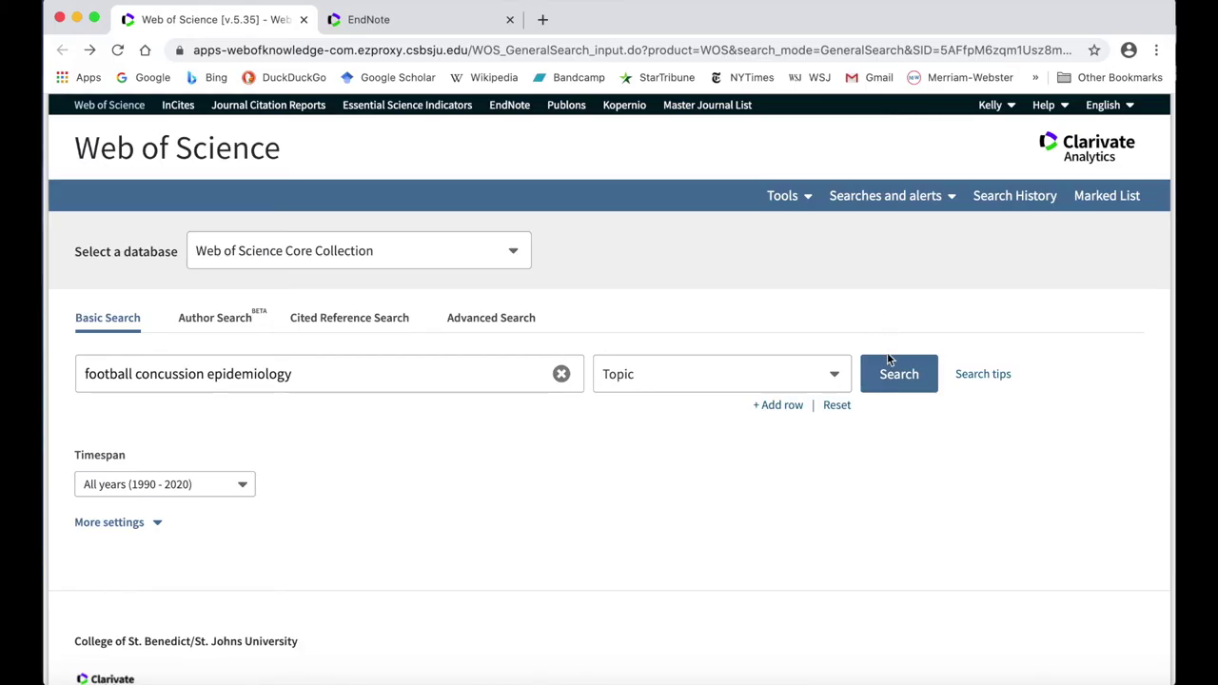
Export the Head Impact Telemetry System article from the football concussion search to EndNote Online with author, title, source and abstract.
click(893, 379)
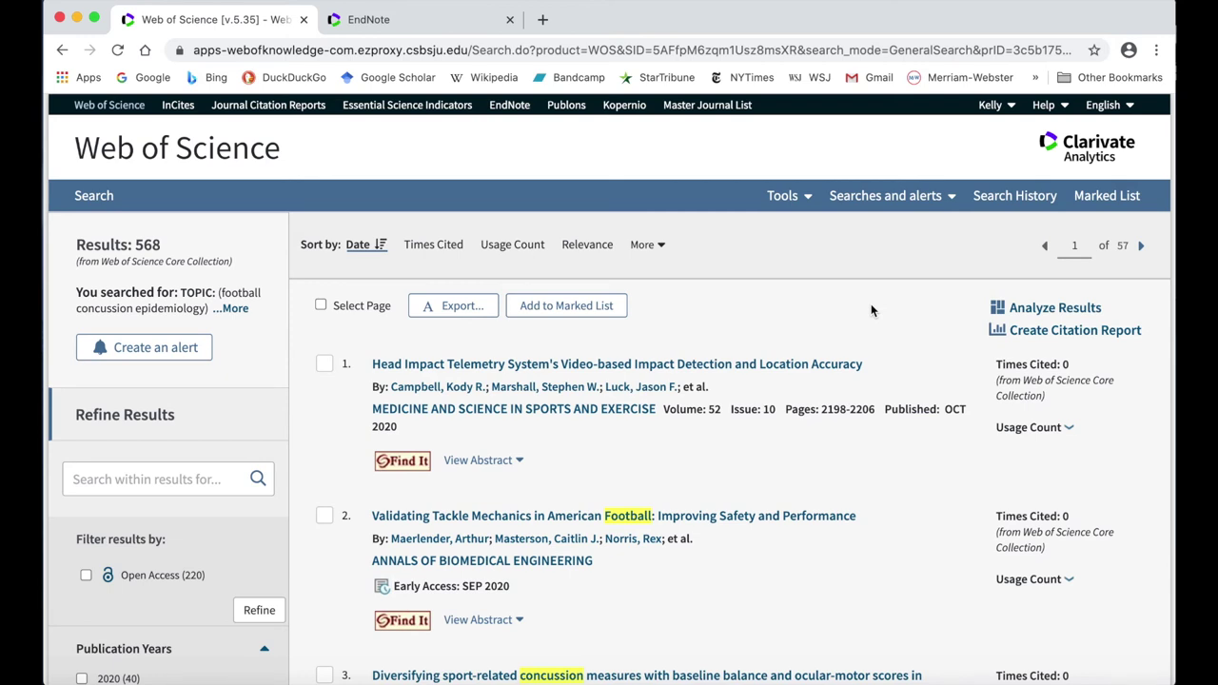
click(763, 371)
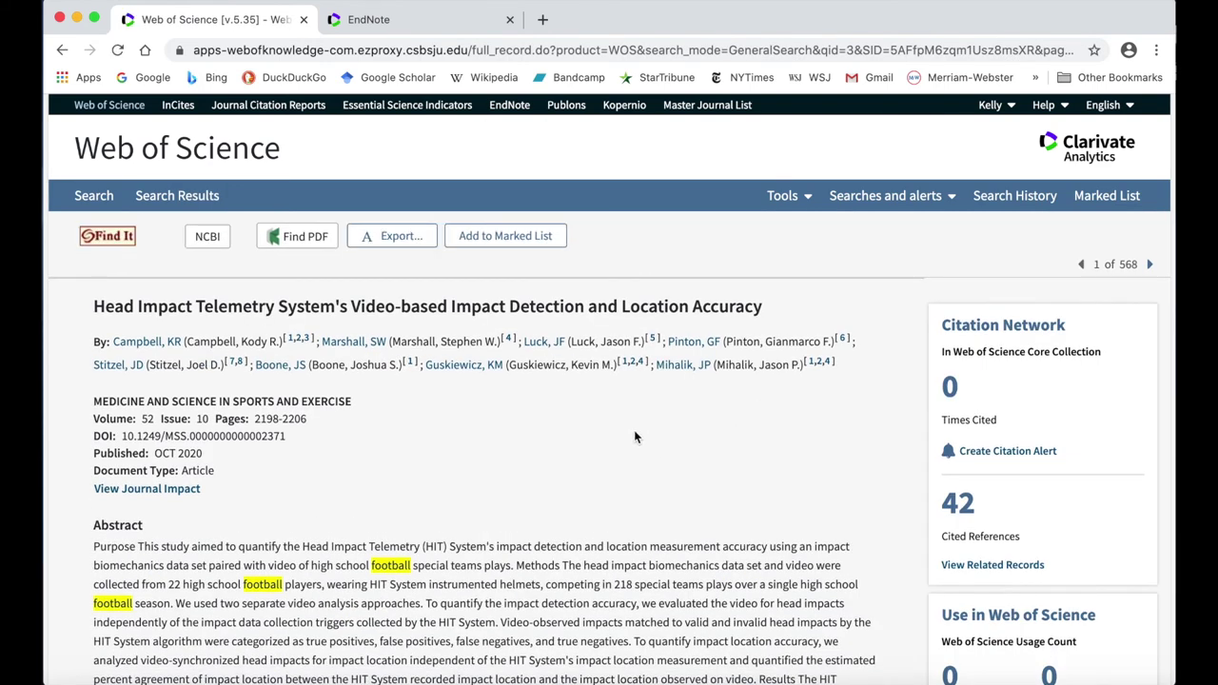
click(398, 239)
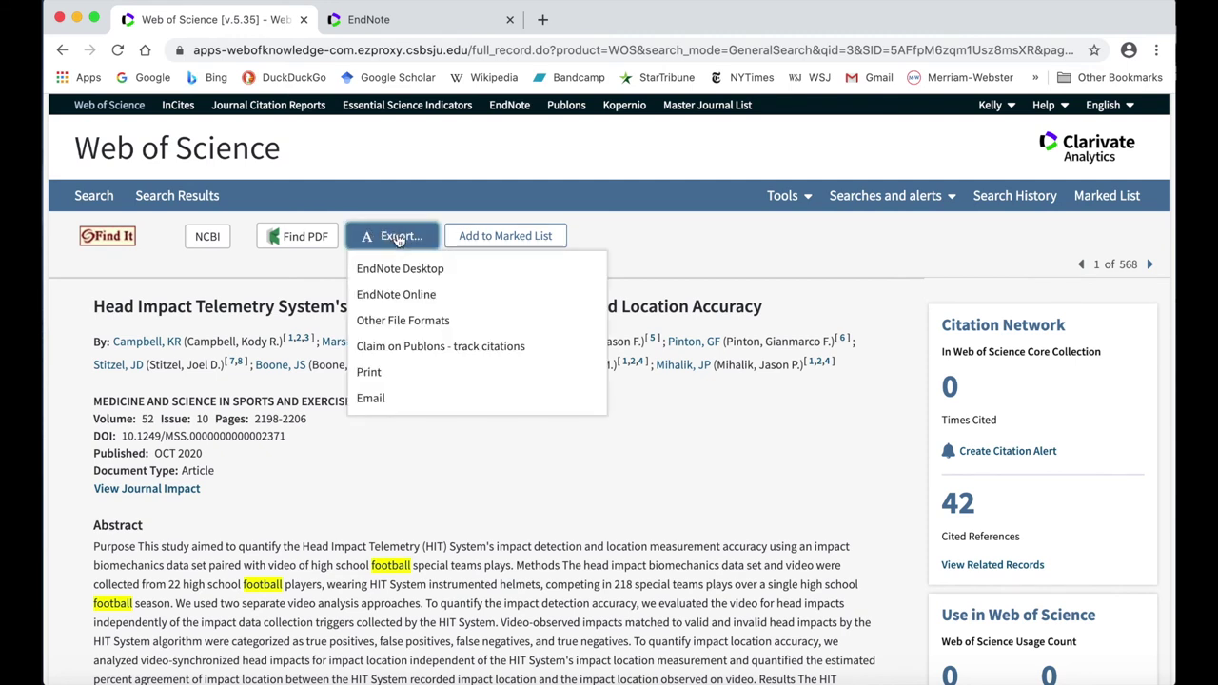
click(472, 301)
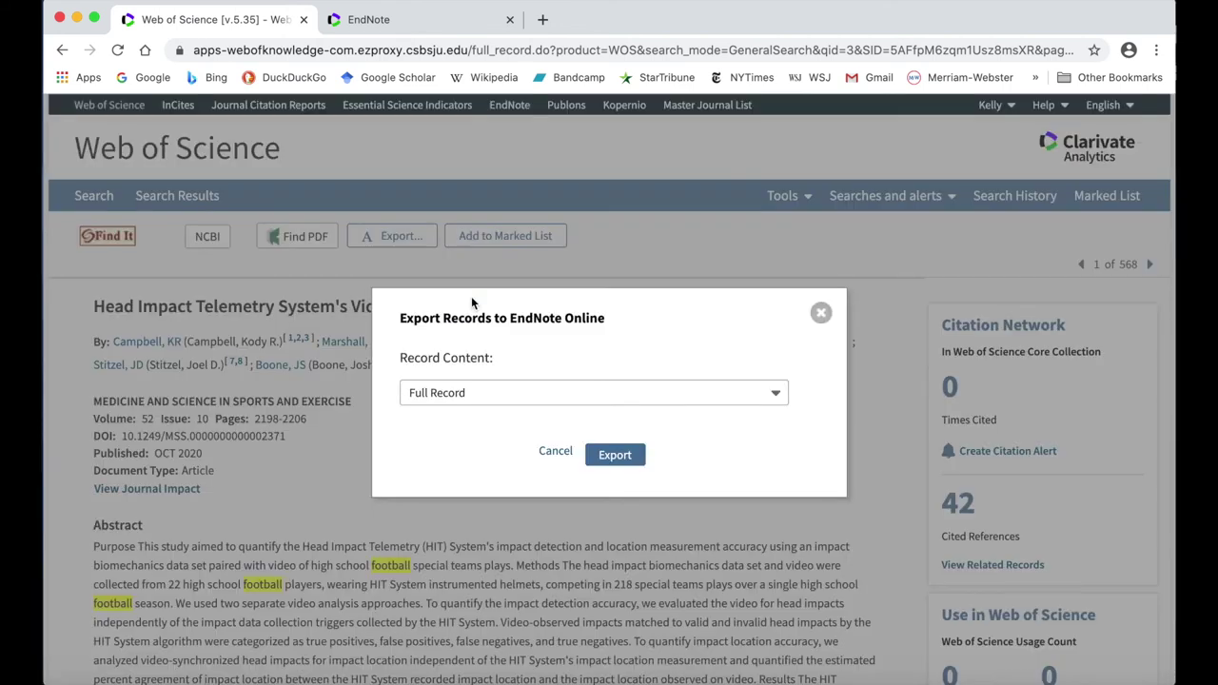
click(681, 395)
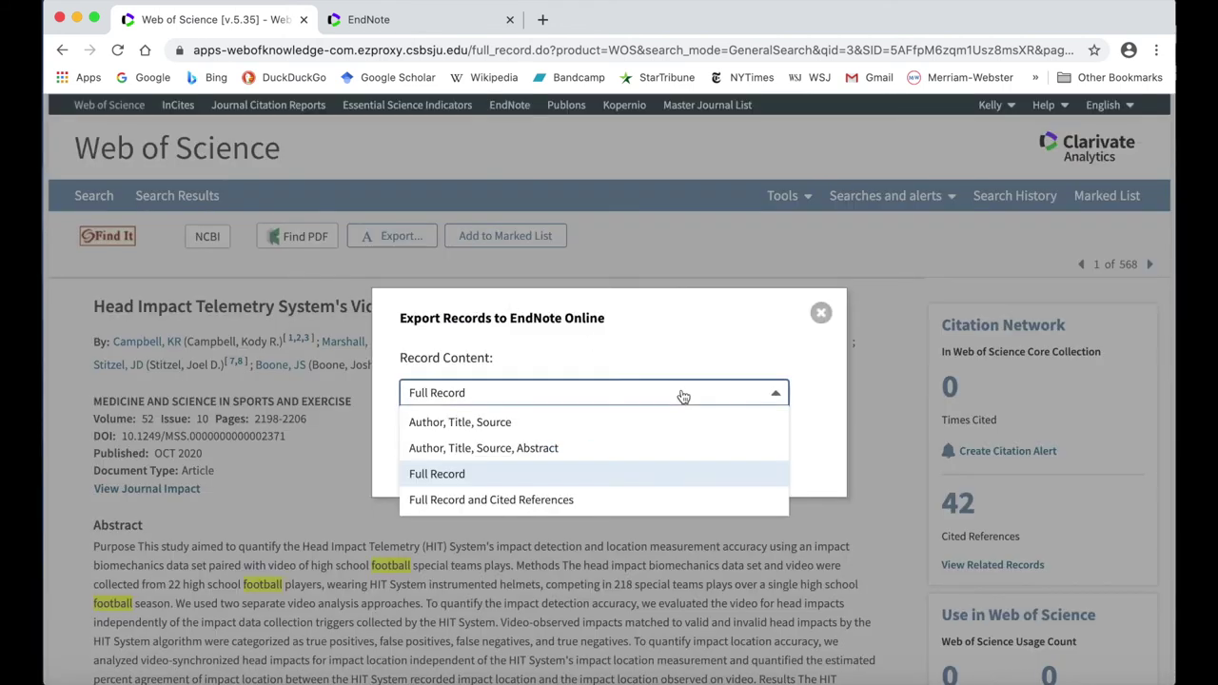
click(701, 447)
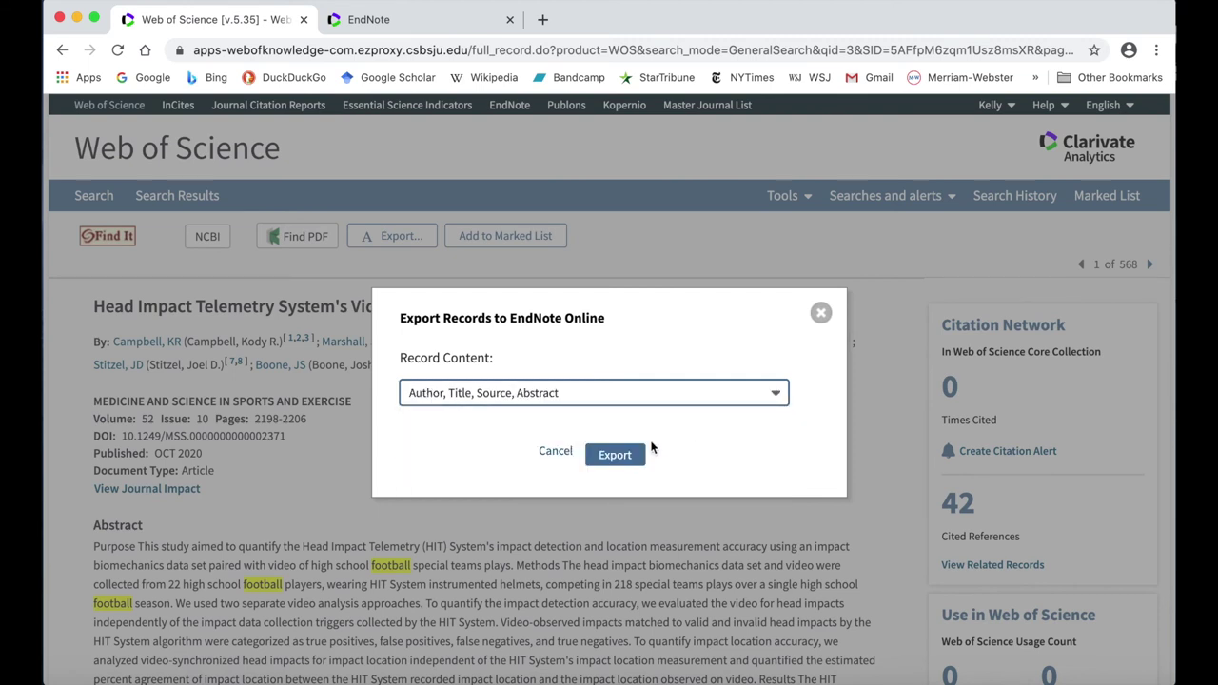
click(612, 458)
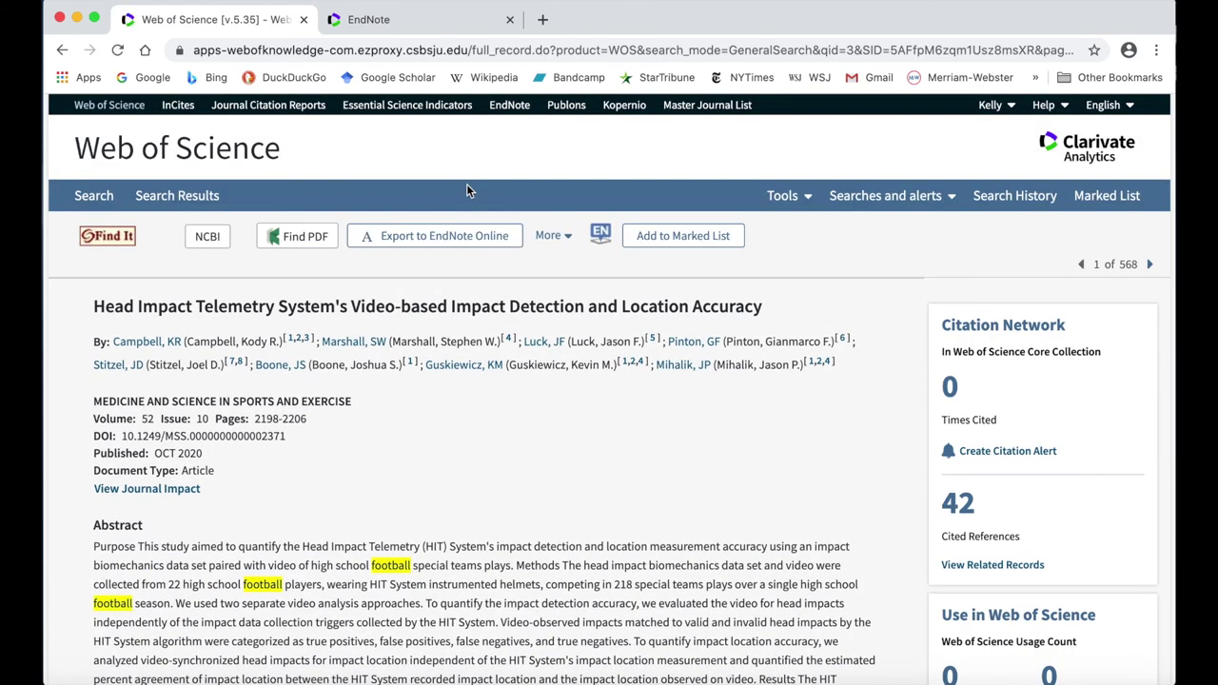
key(ctrl+Tab)
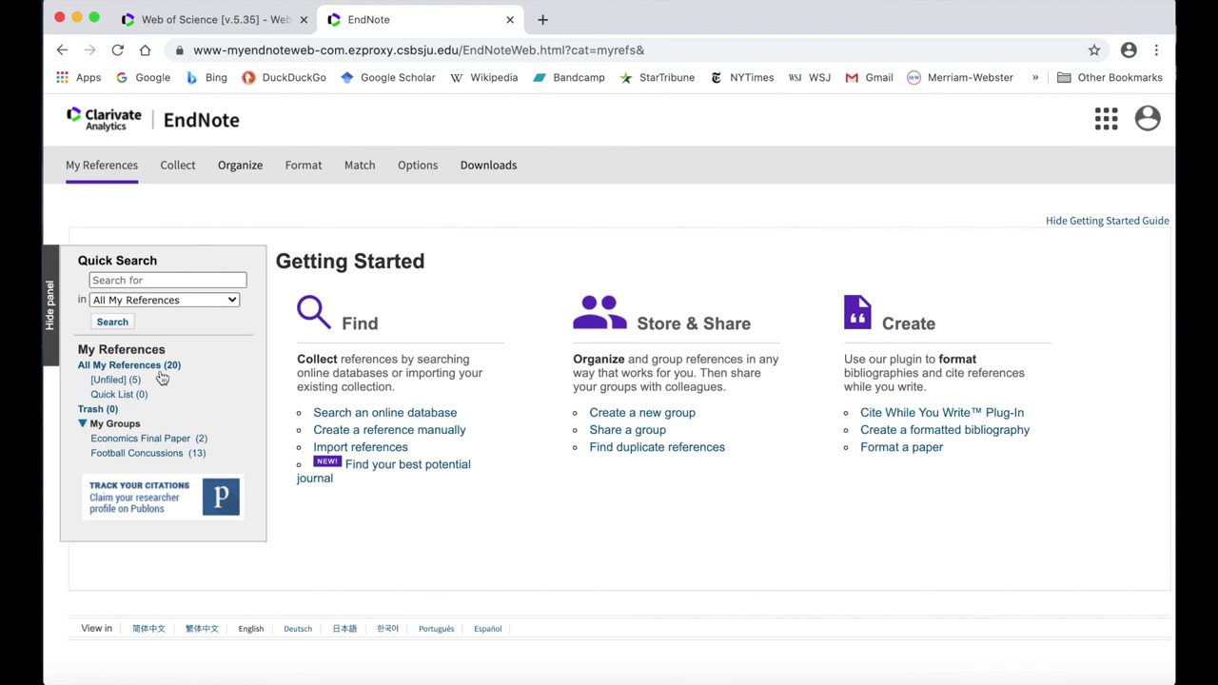
Show the Unfiled group and scroll through its 5 references, including the Head Impact Telemetry article.
click(121, 382)
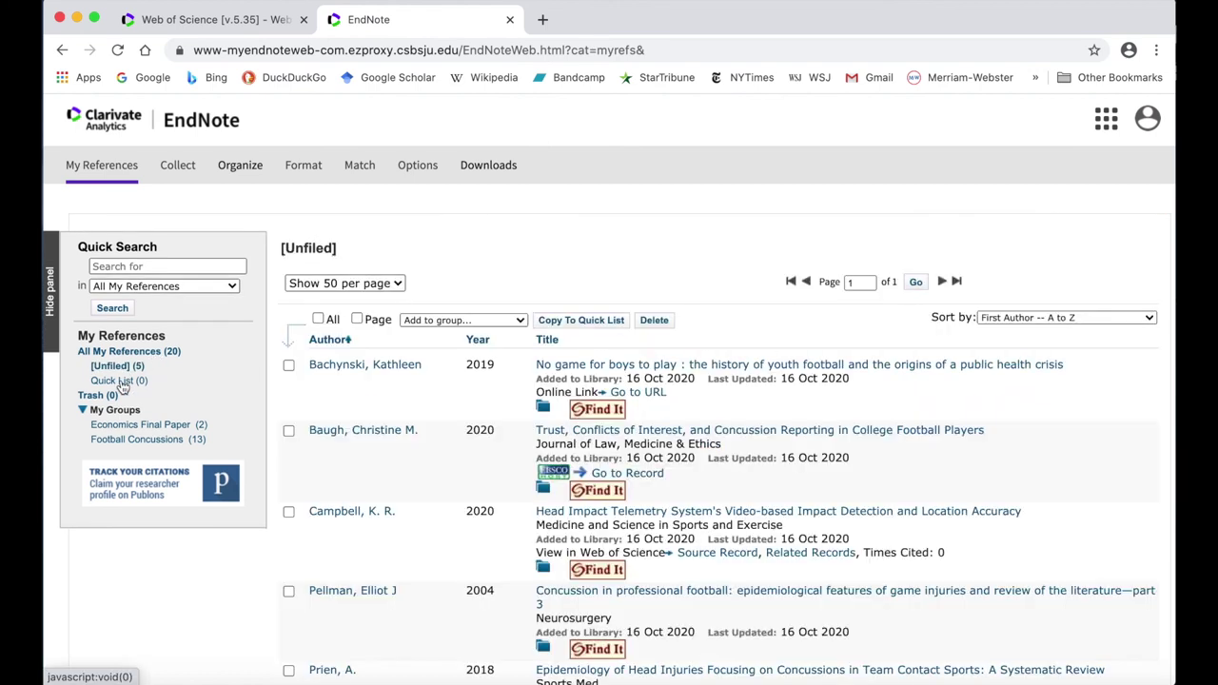
scroll(442, 517, down, 1)
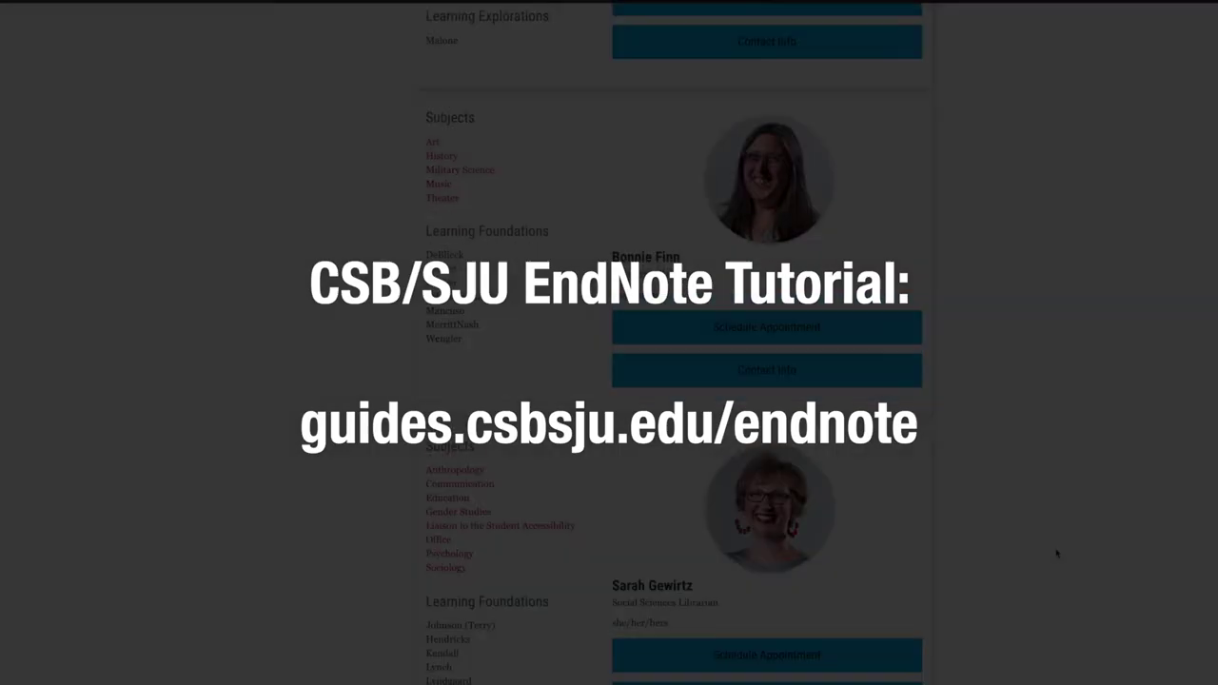
scroll(1057, 554, down, 5)
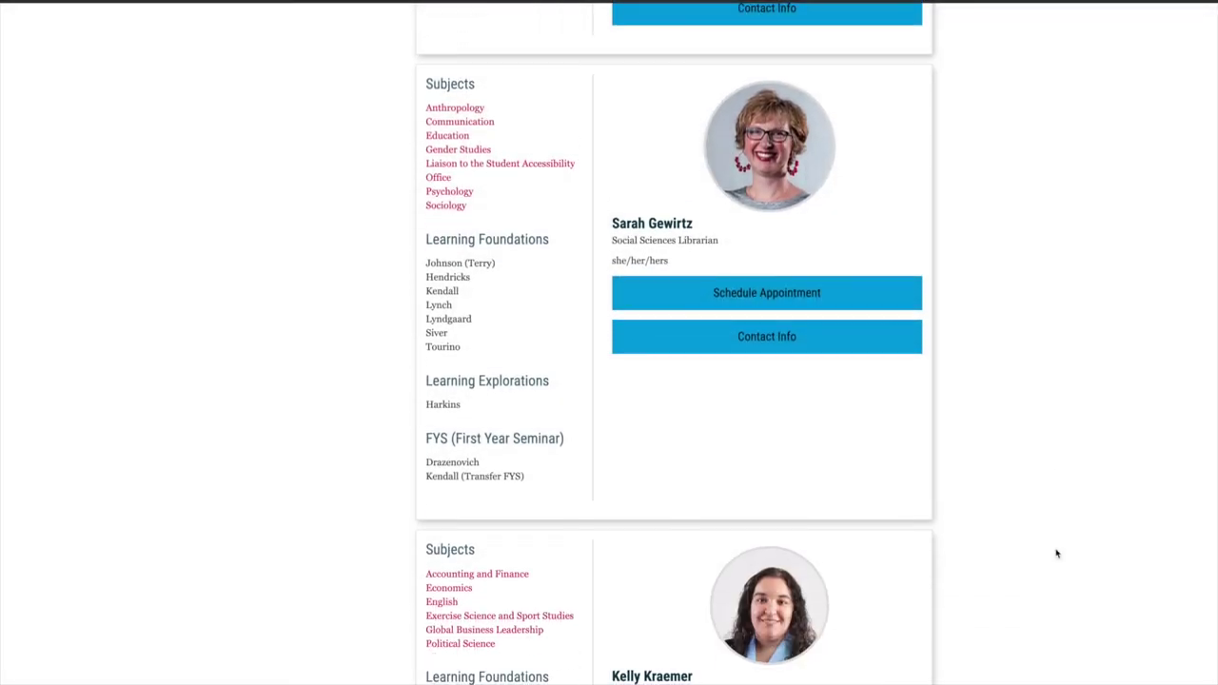
scroll(1057, 554, down, 8)
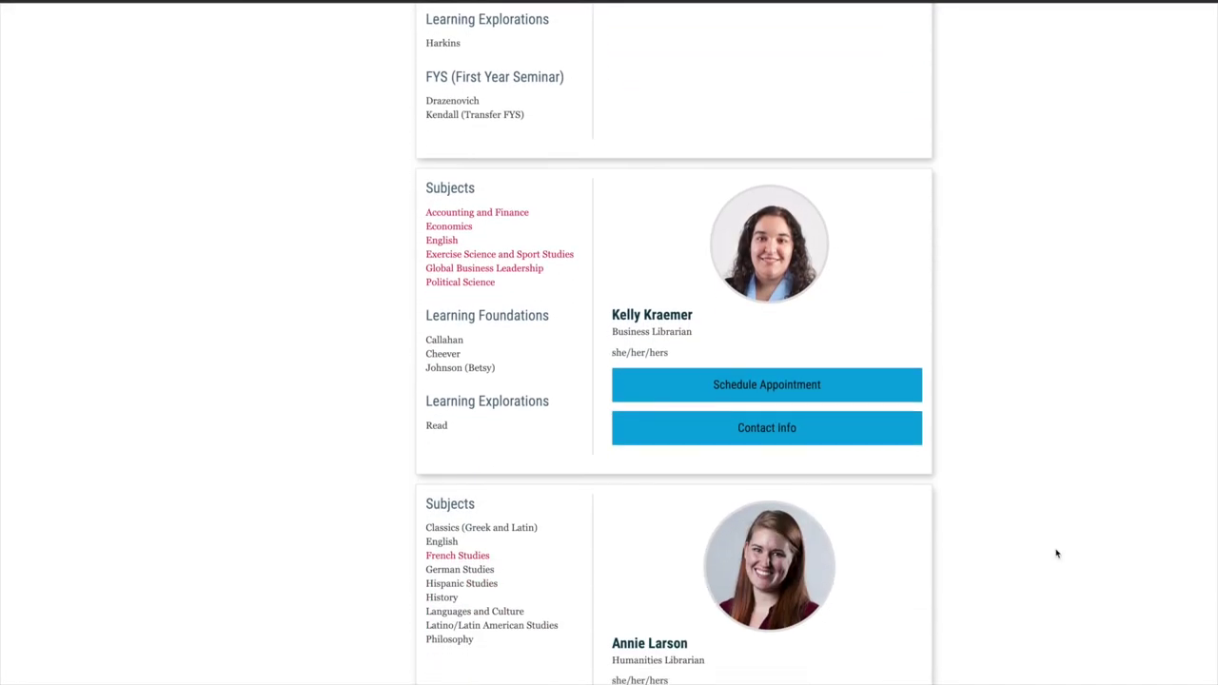
scroll(1056, 554, down, 7)
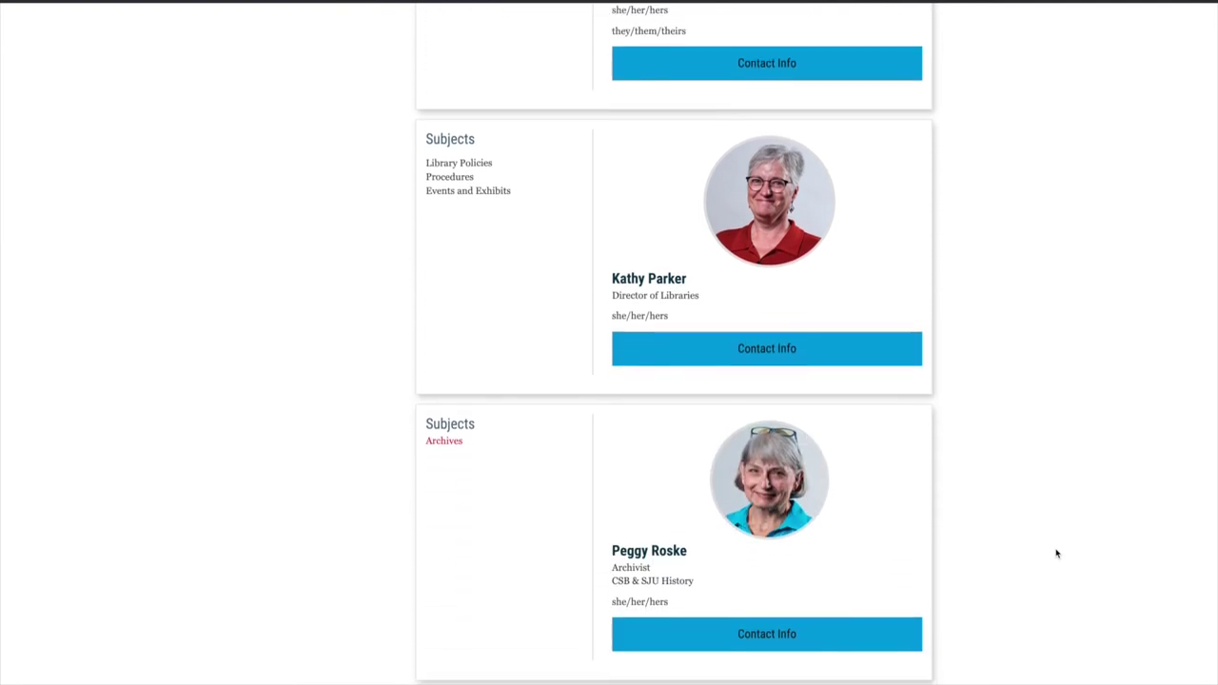